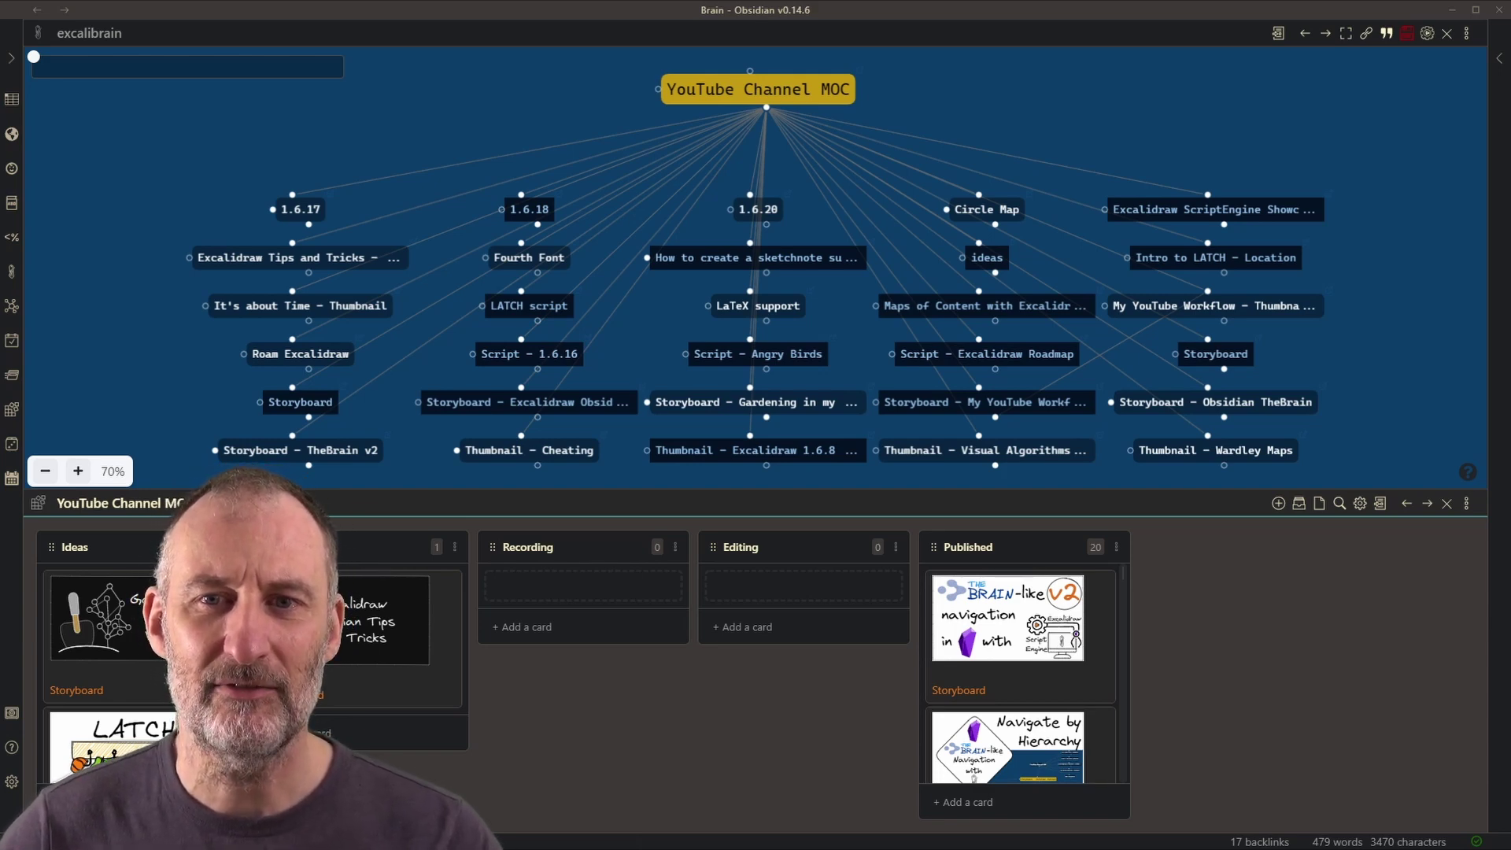
Step through the graph from Circle Map and Thinking Maps to Excalidraw vs. iMindmap.
left_click(983, 209)
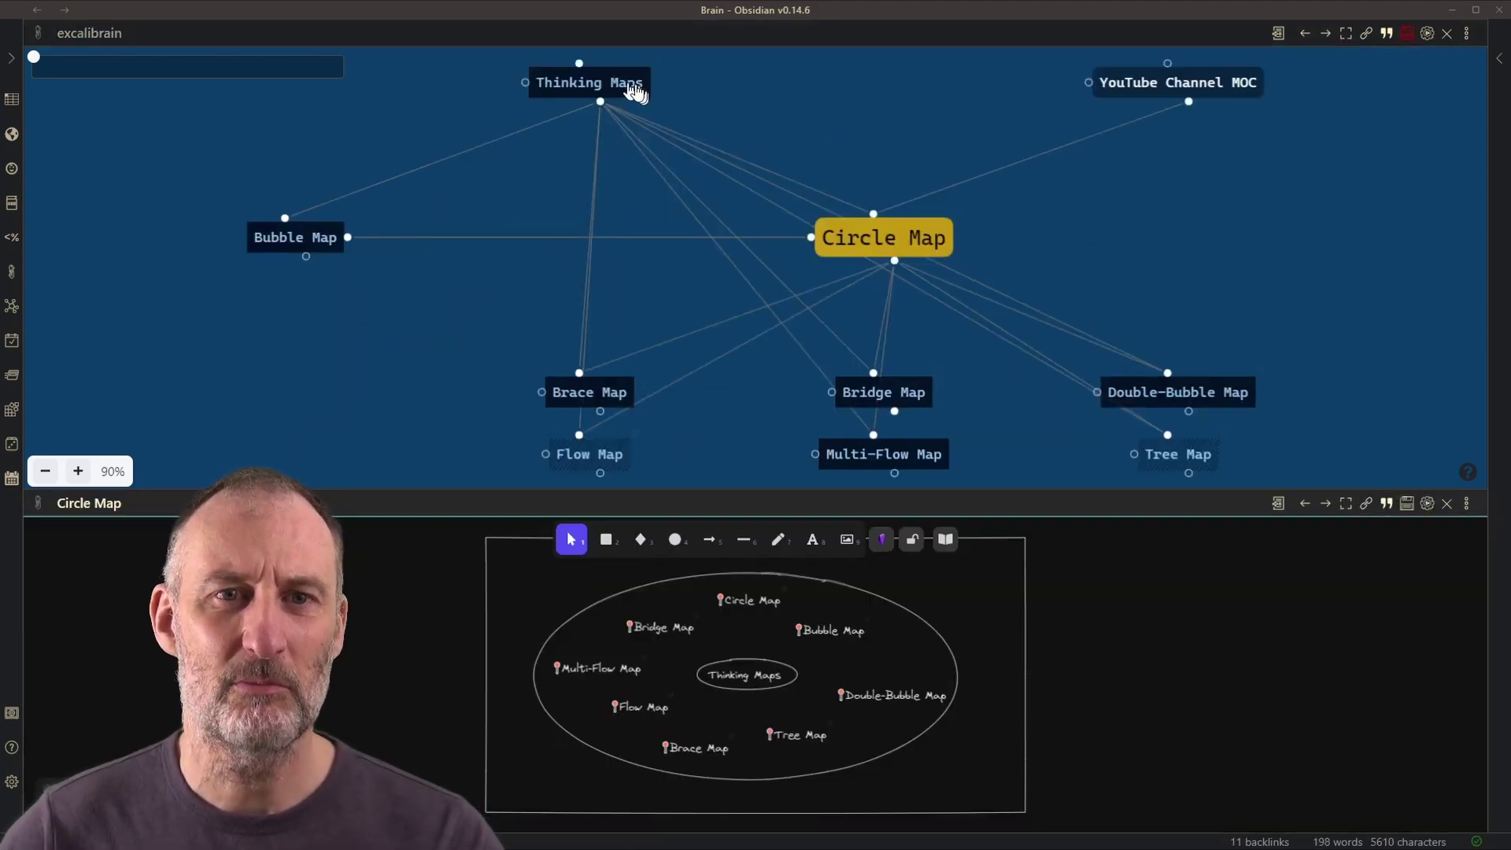
left_click(630, 91)
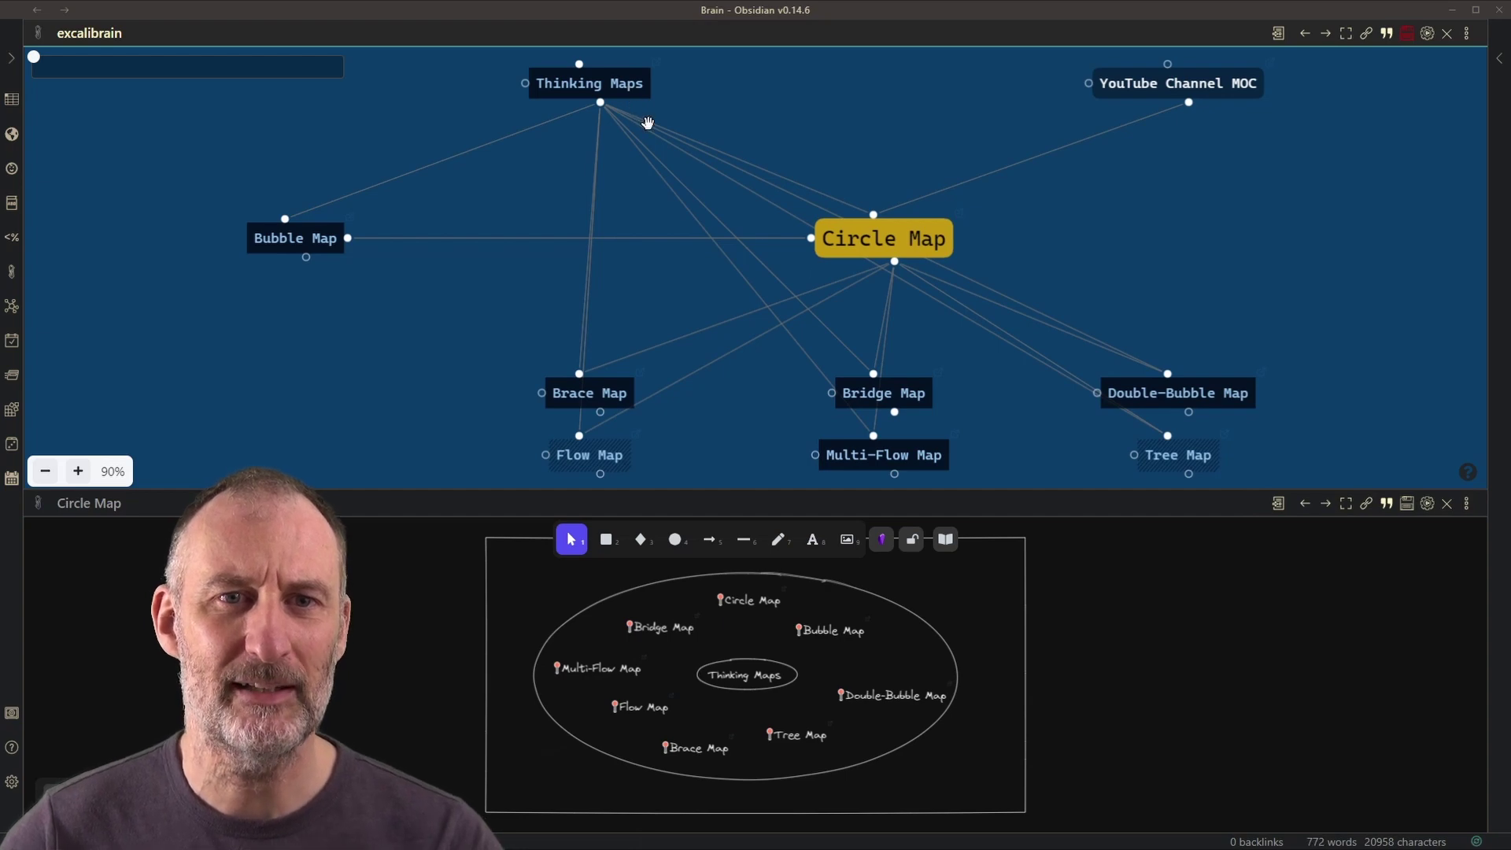
left_click(618, 85)
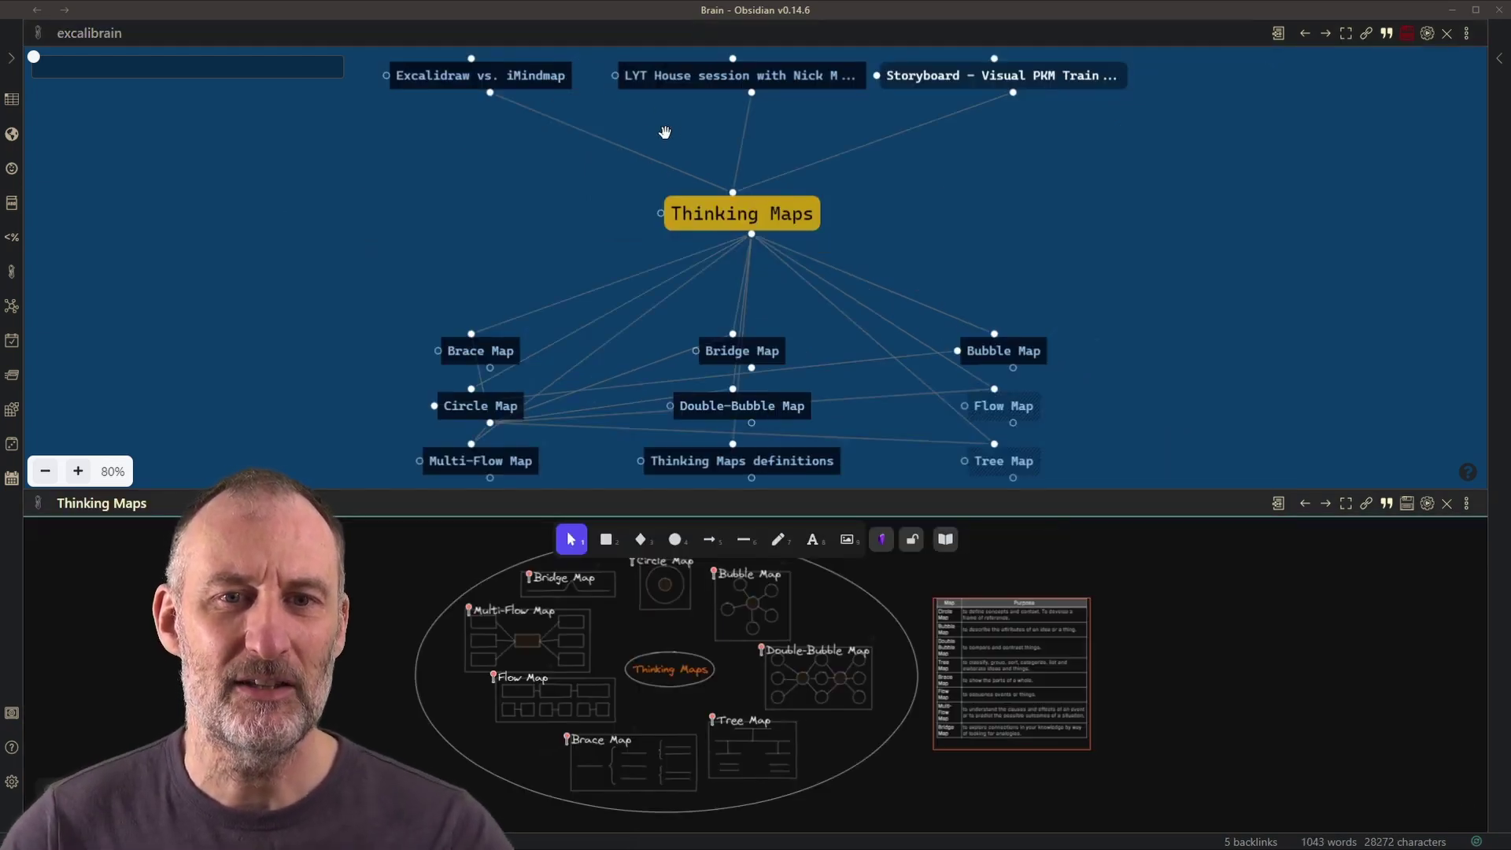
left_click(532, 77)
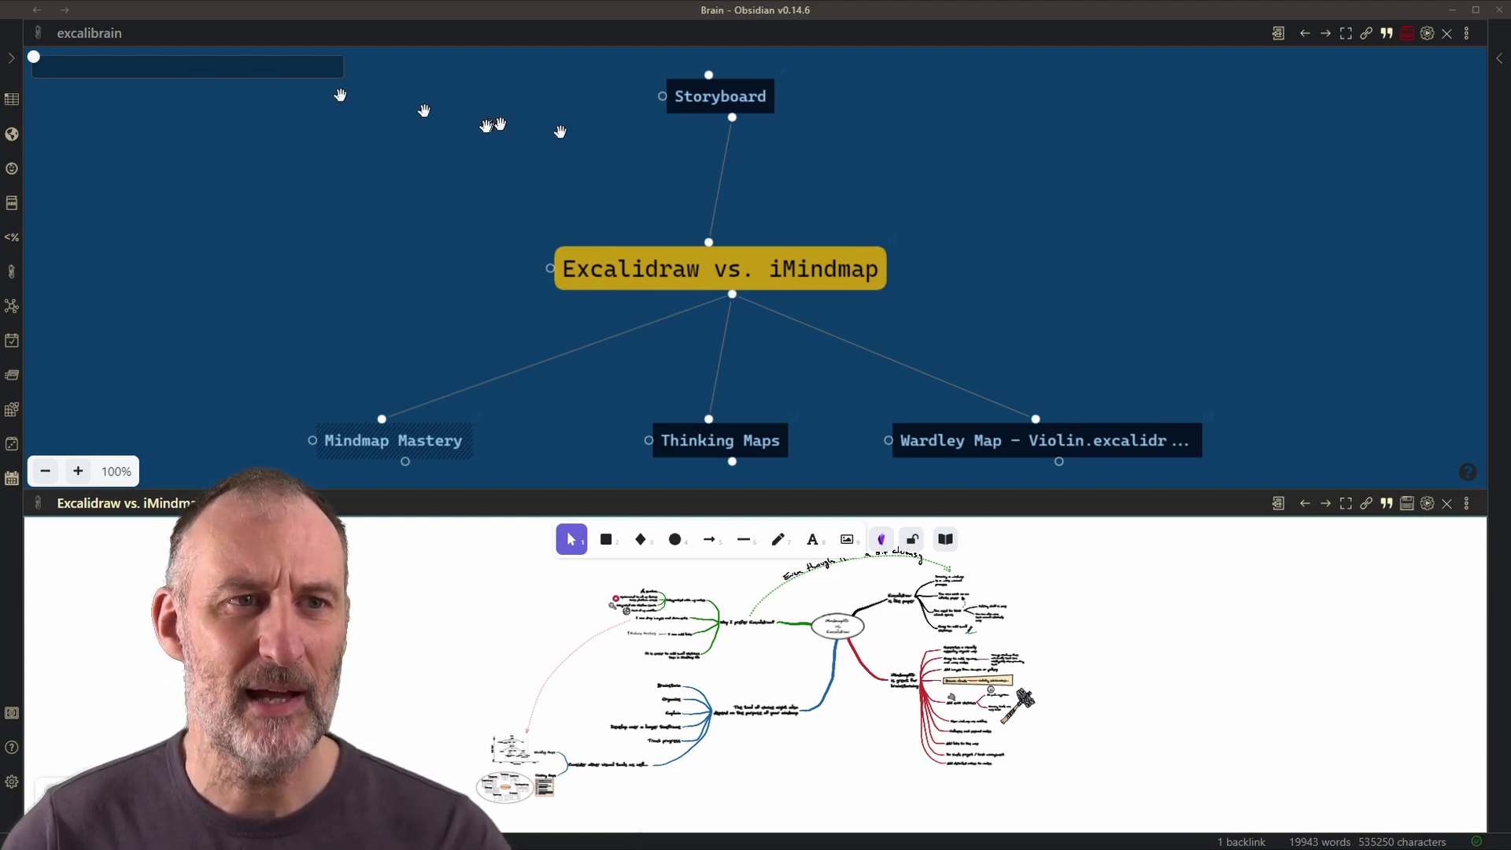
Search the graph for 'imind' and choose Archive-TheBrain/iMindMap HD.md.
left_click(147, 72)
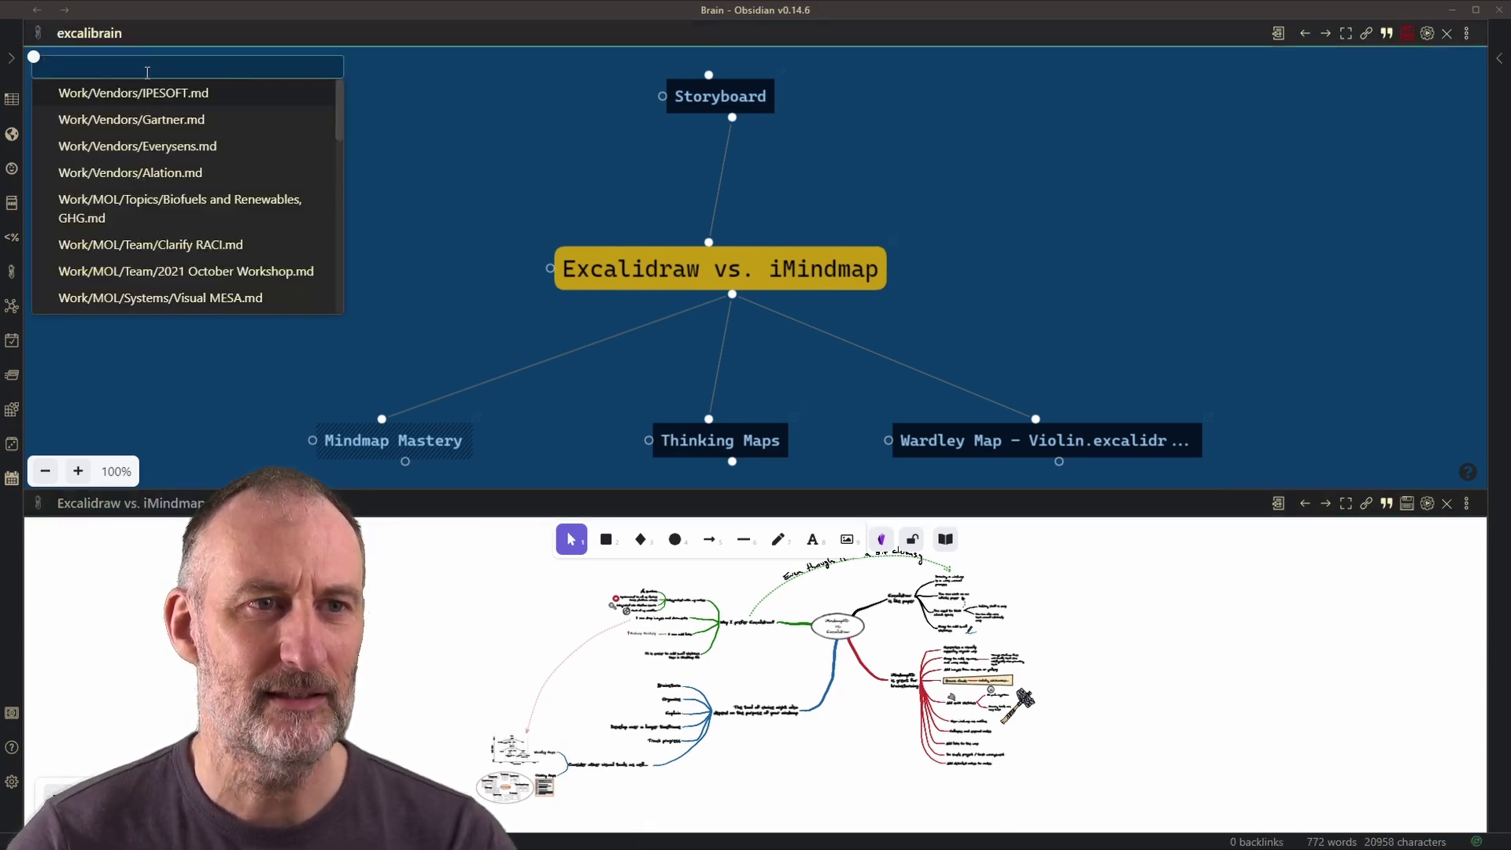
type("im")
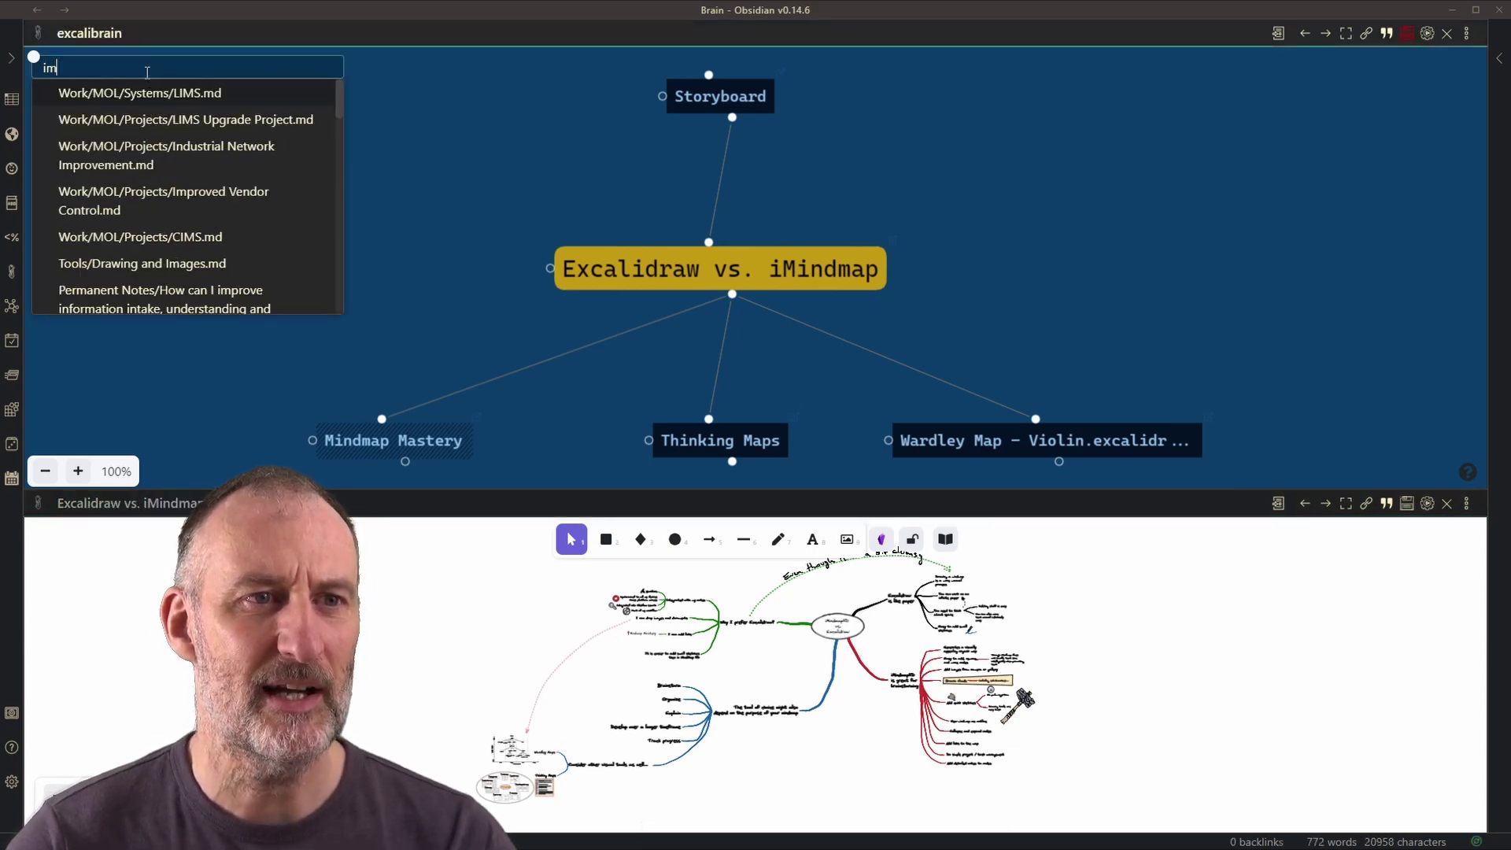
type("ind")
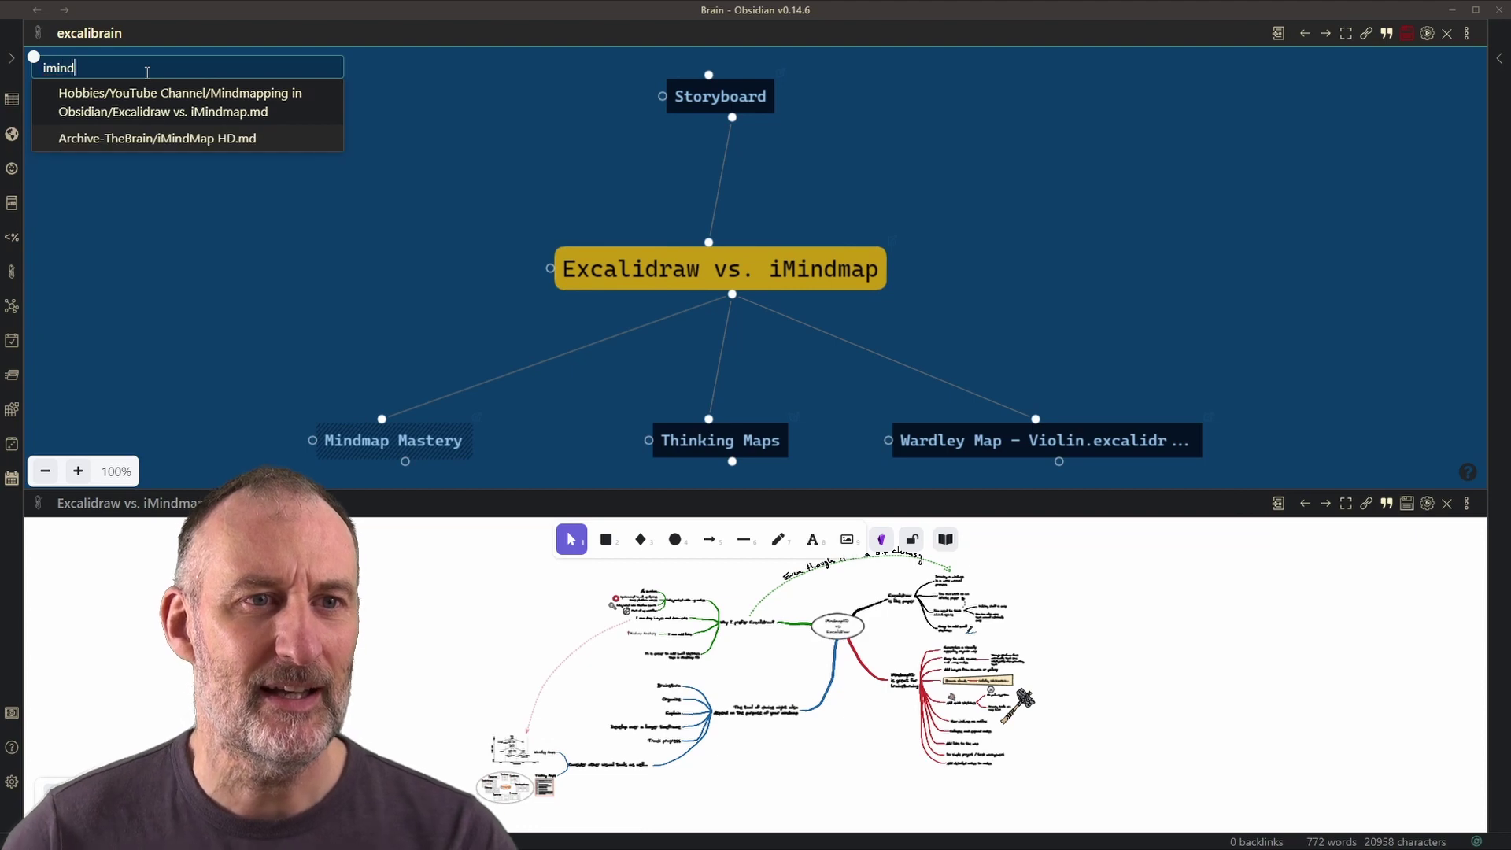
left_click(198, 141)
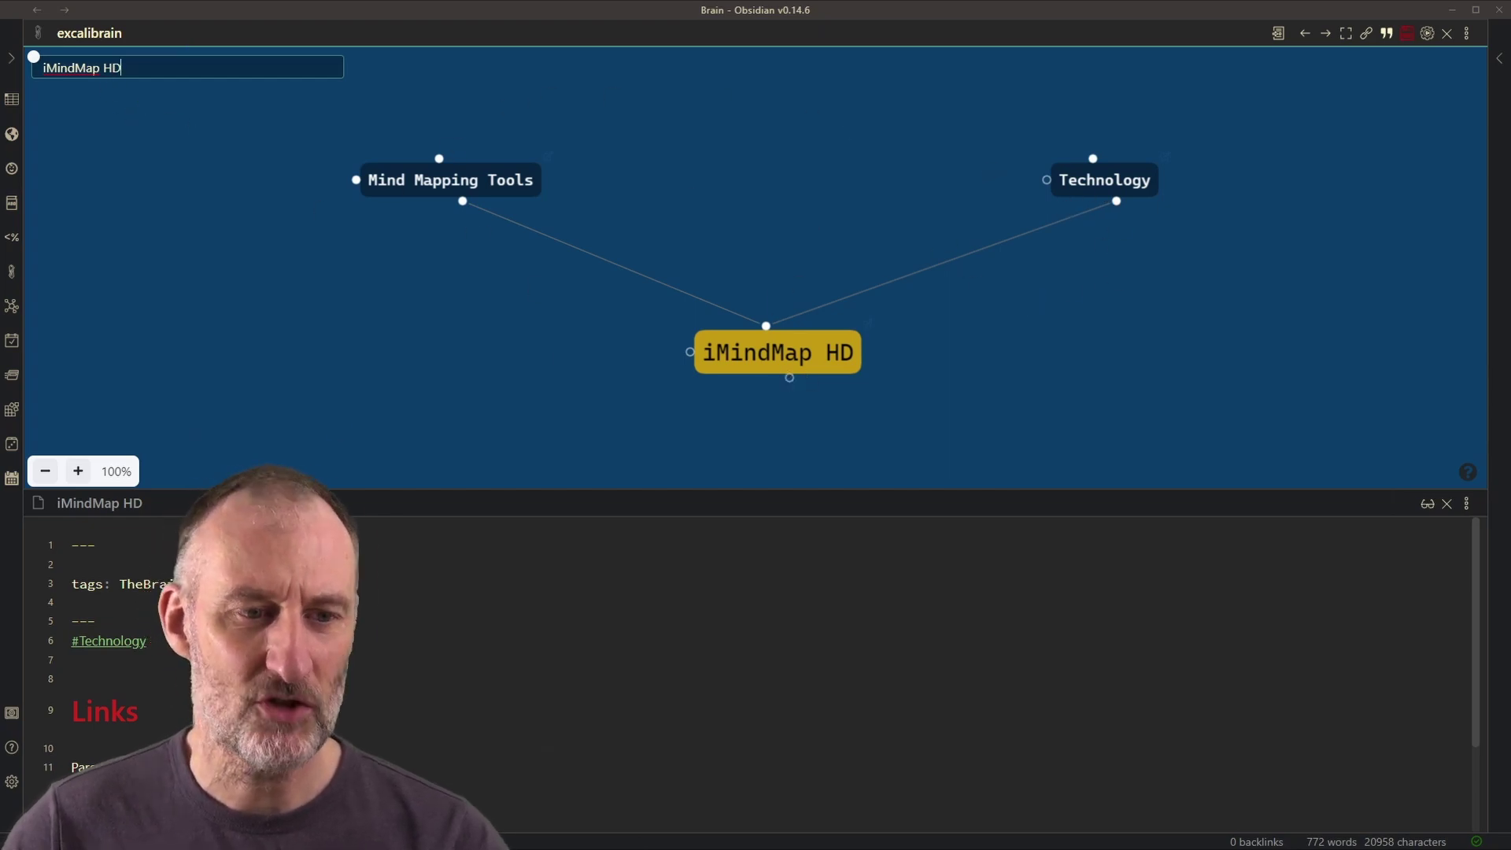
Add 'Jump:: [[Excalidraw vs. iMindmap]]' on line 7 of iMindMap HD, then recentre on Excalidraw vs. iMindmap.
left_click(70, 659)
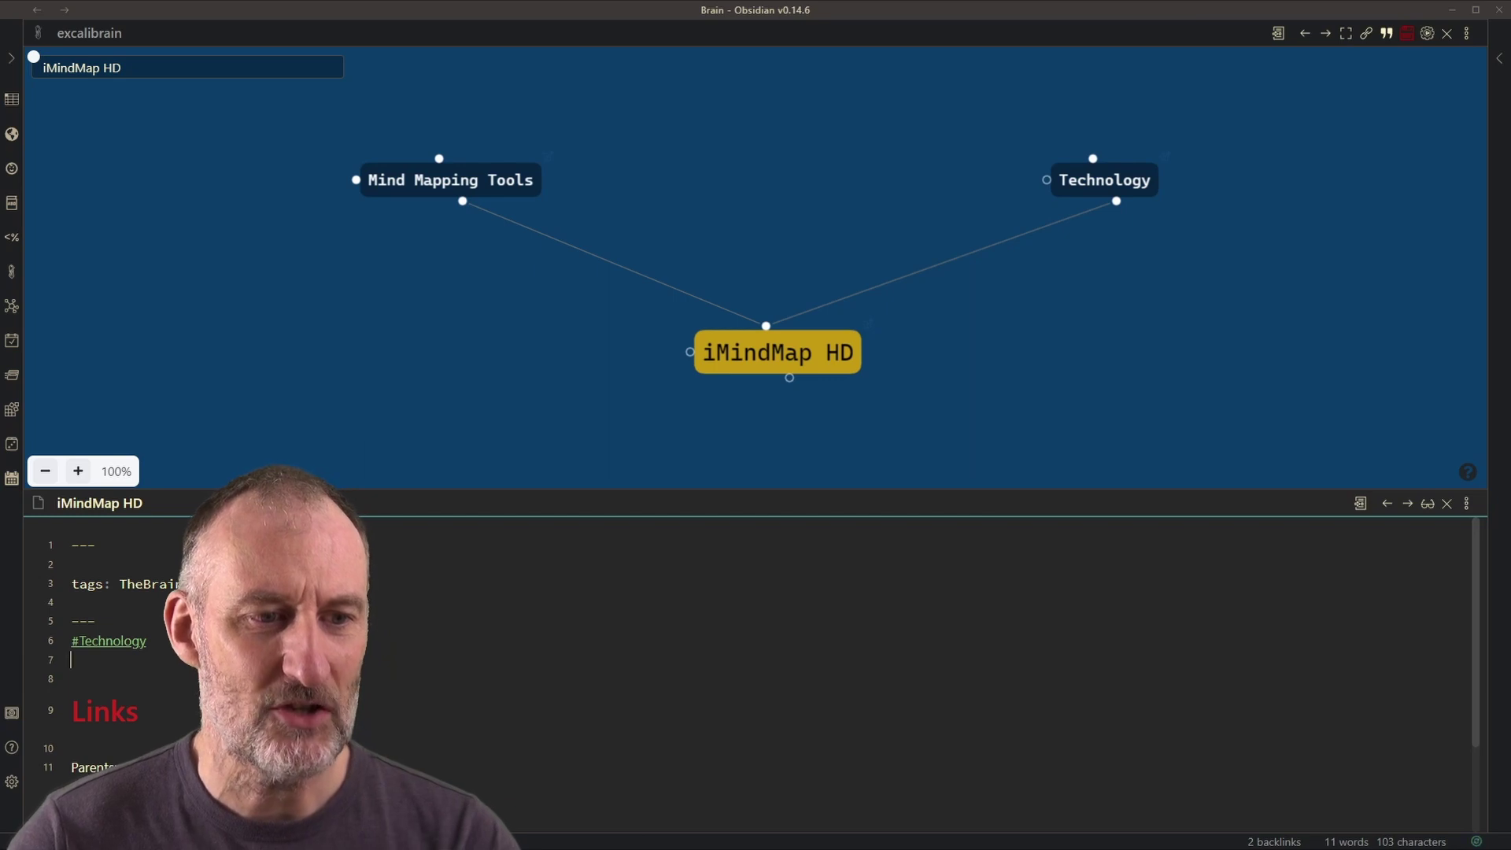
type("Jump:")
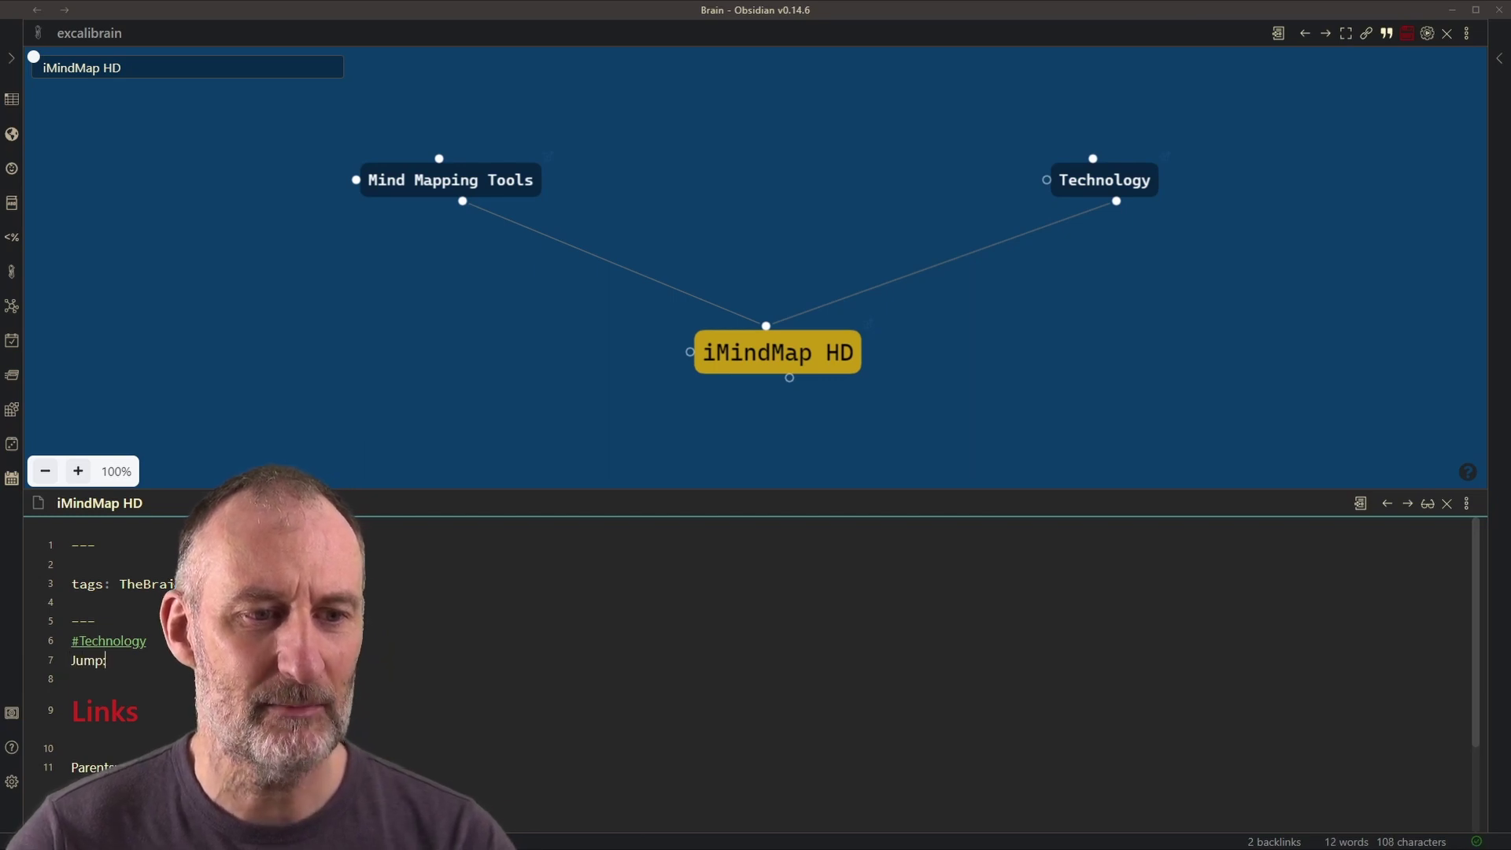
type(":")
type(" [[E")
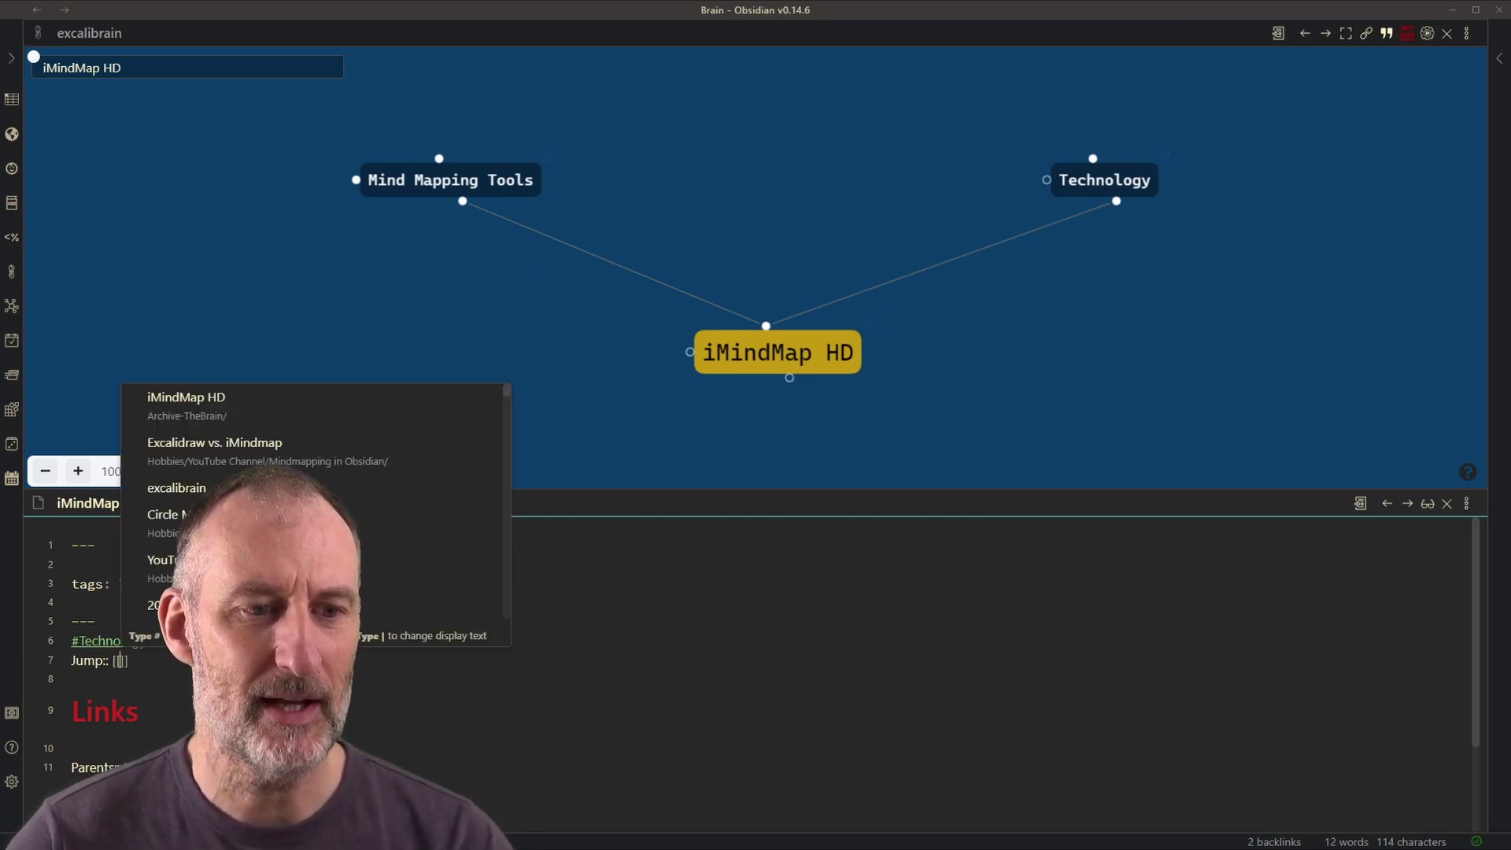
type("xcalidr")
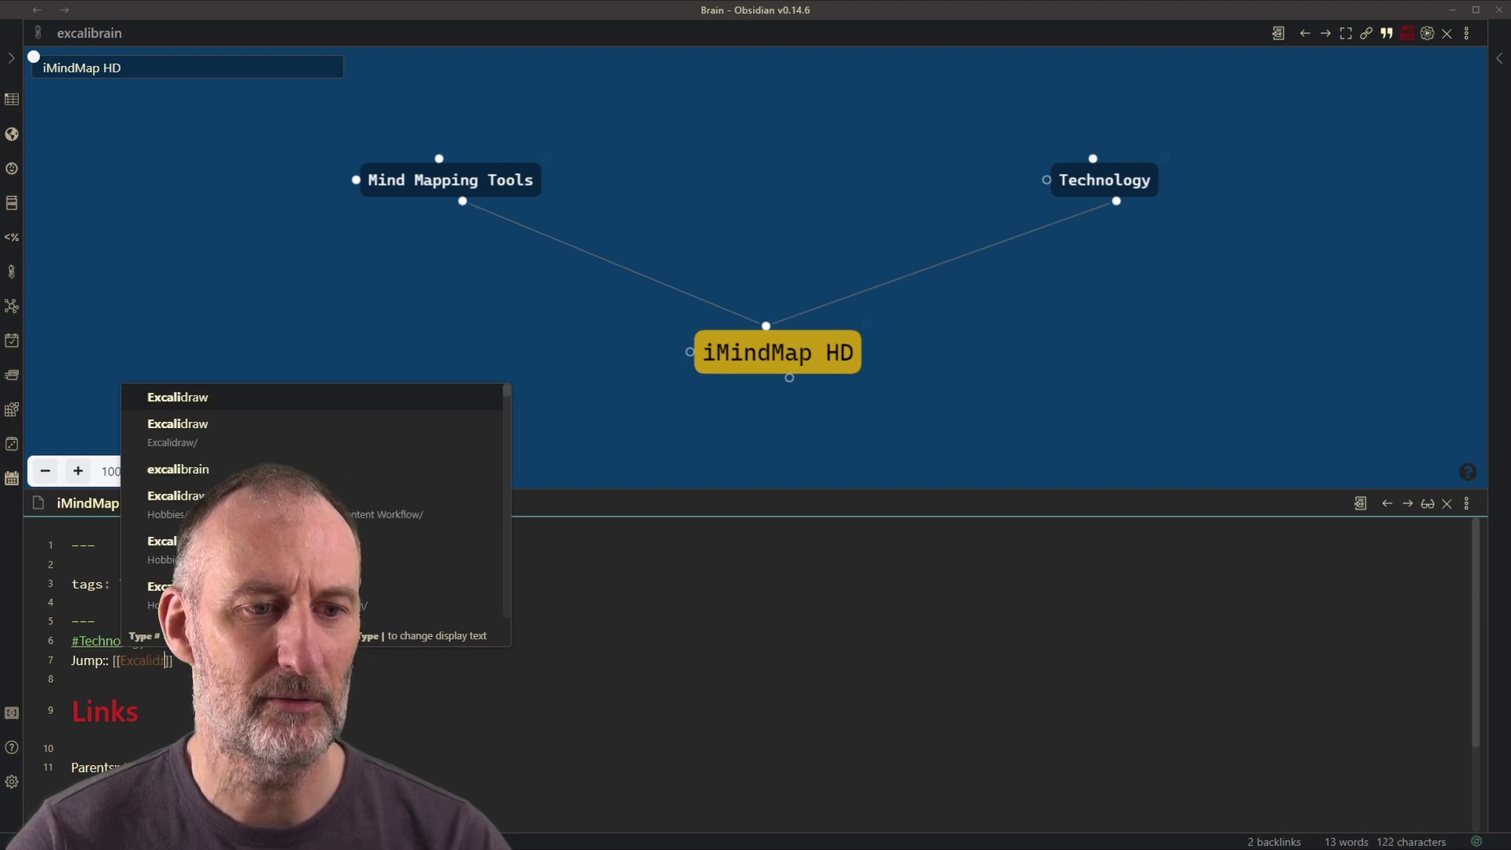
type("aw vs.")
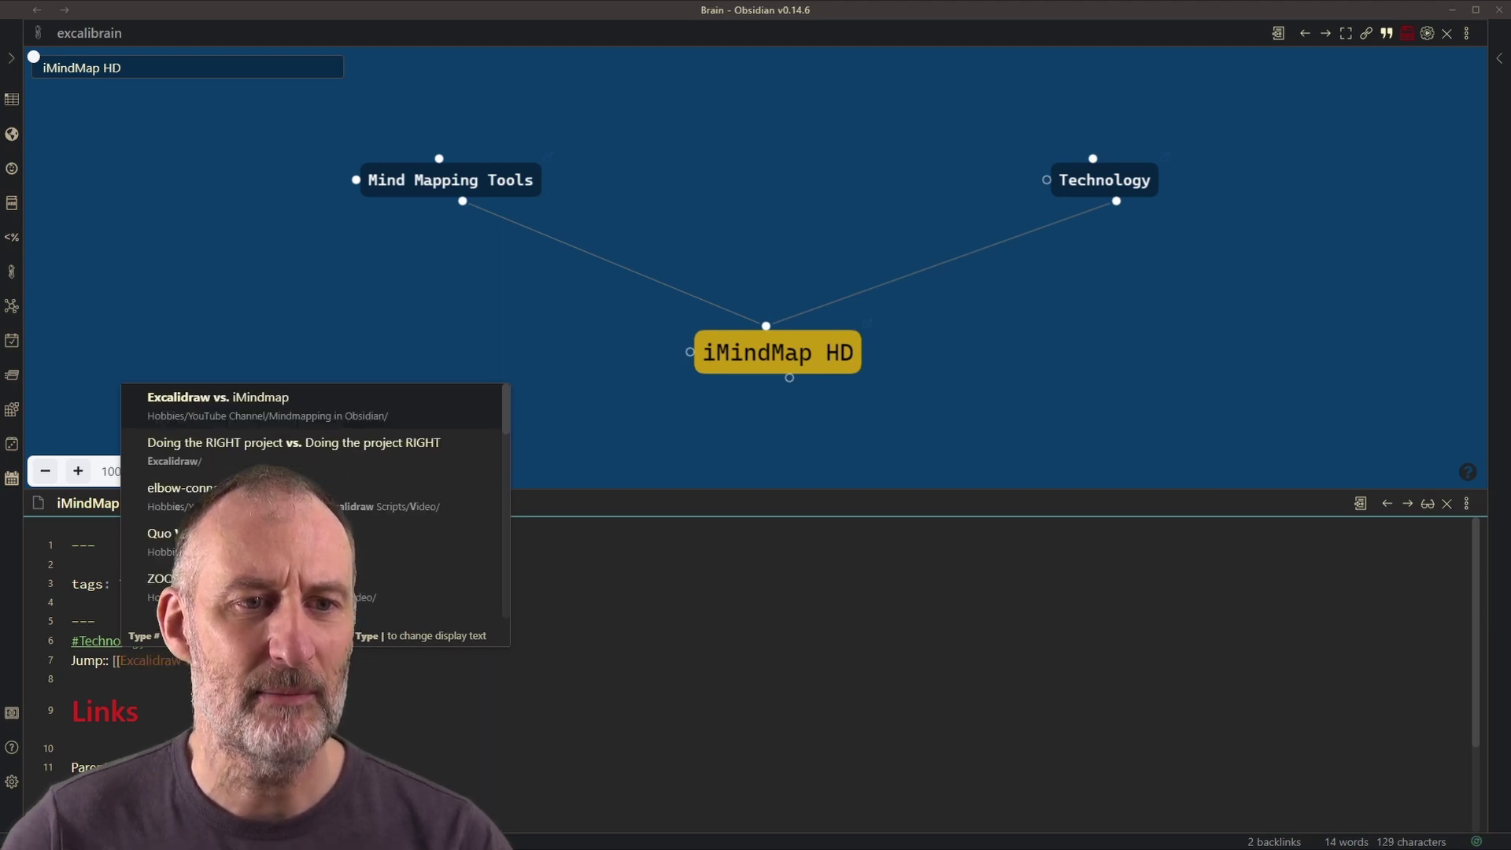
left_click(240, 410)
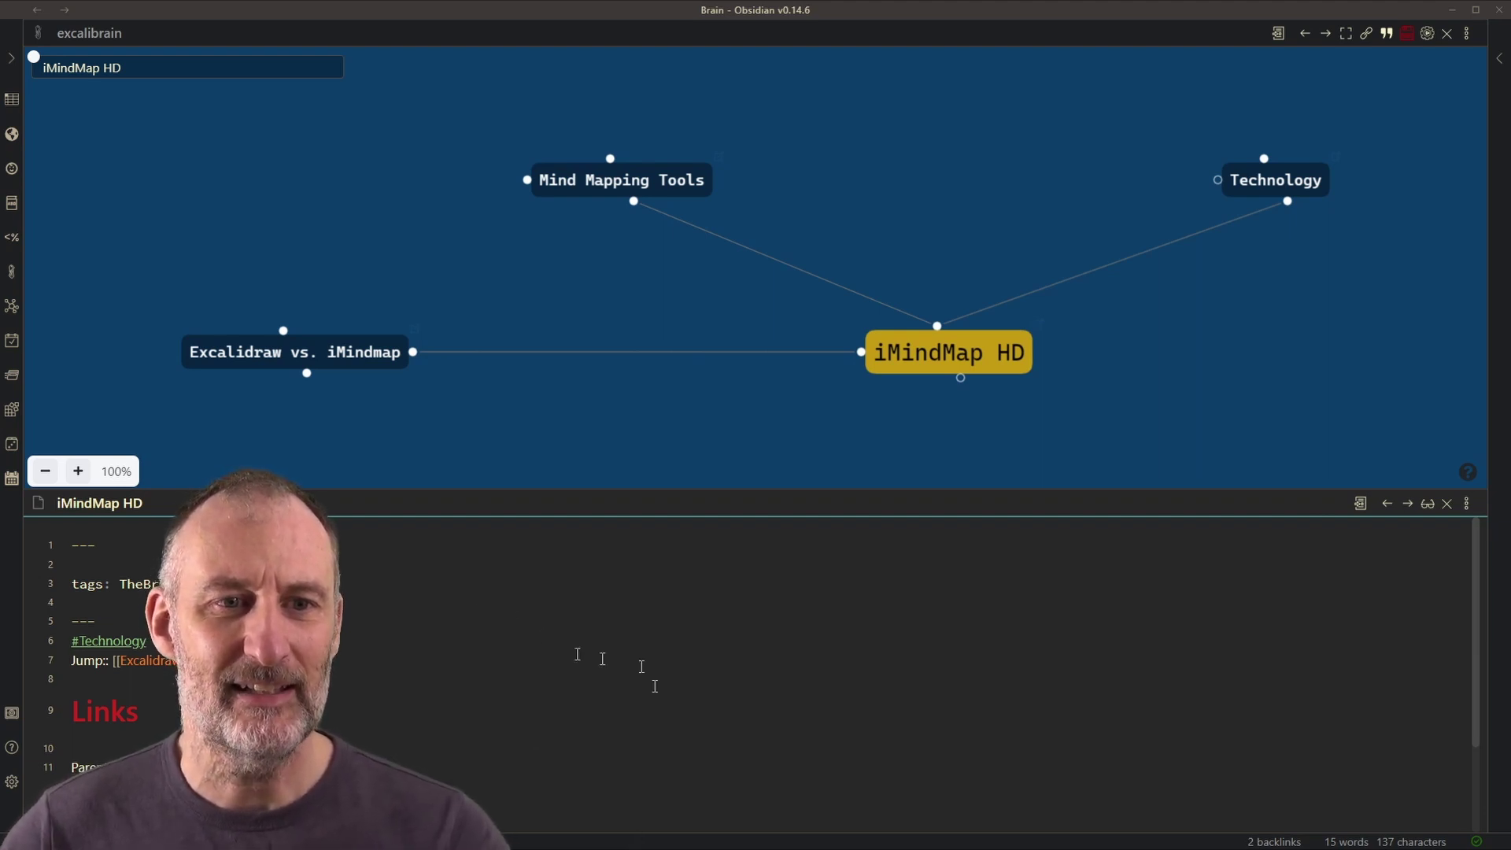
left_click(390, 354)
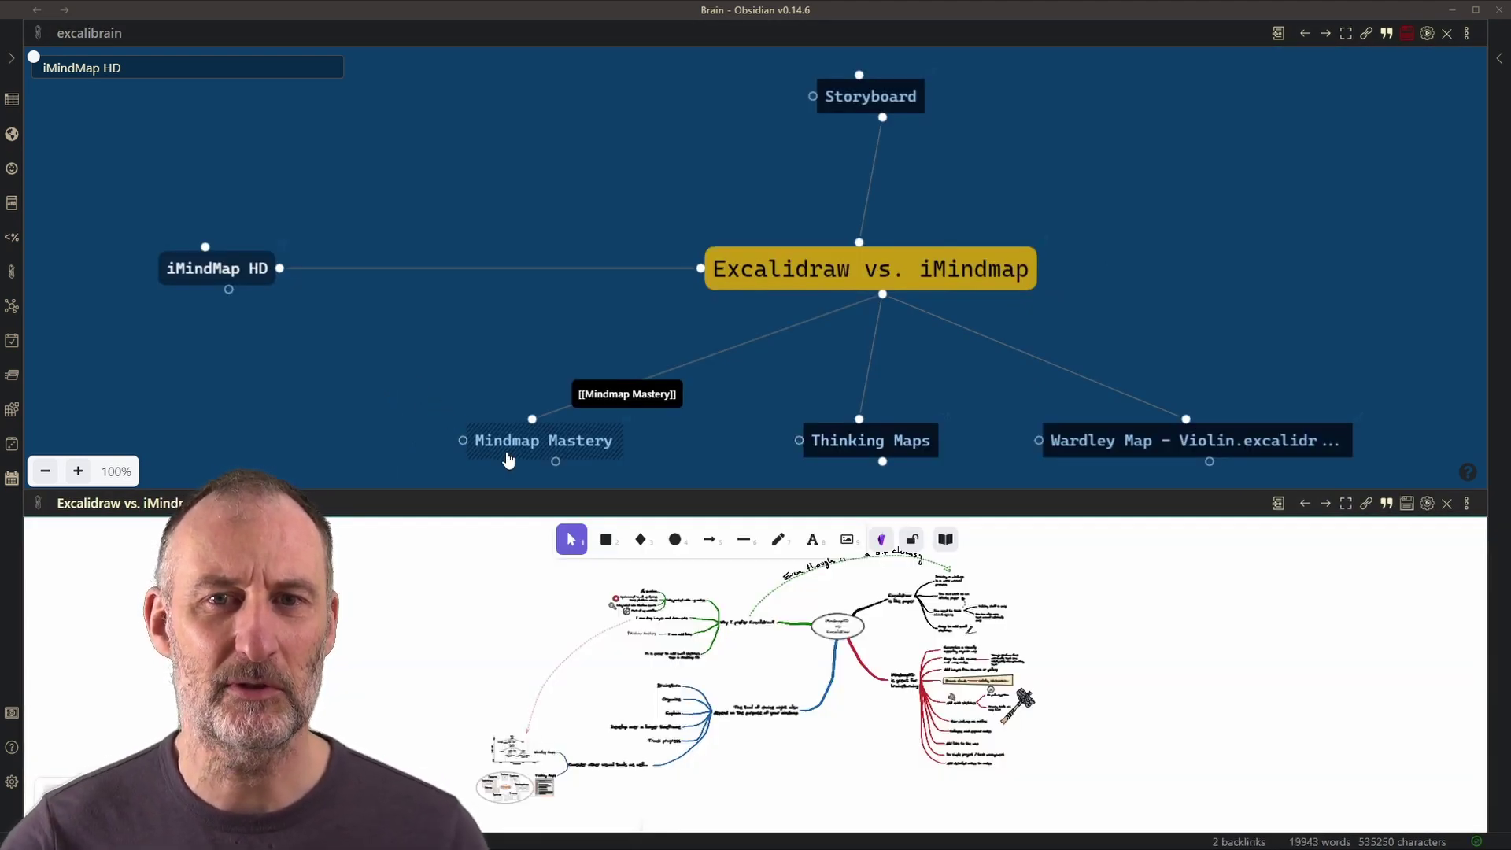
left_click(221, 277)
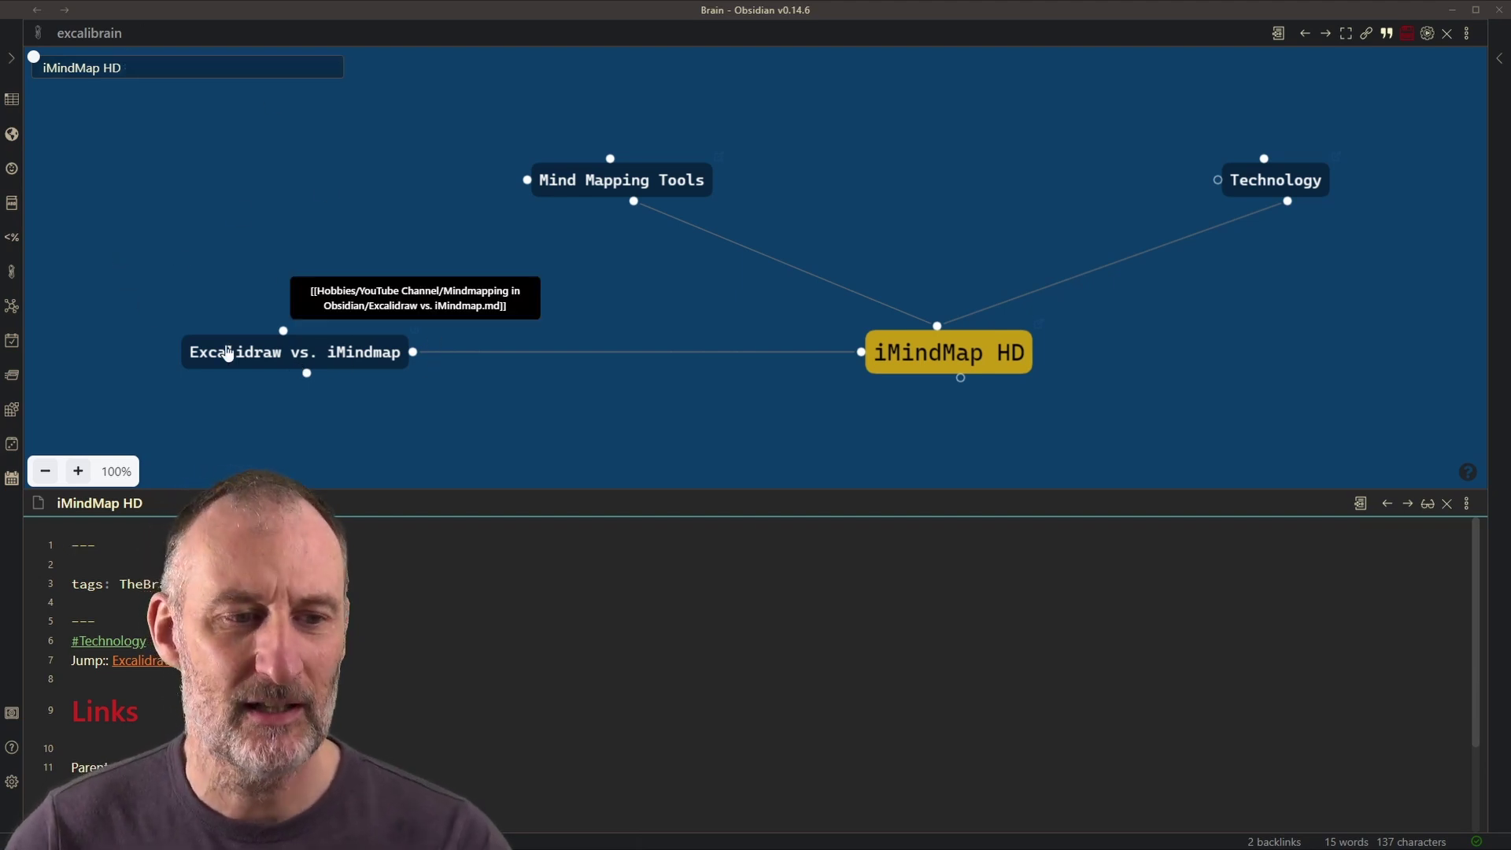
left_click(12, 782)
Go to the ExcaliBrain plugin settings and expand the Base node style options.
scroll(205, 629, "down", 3)
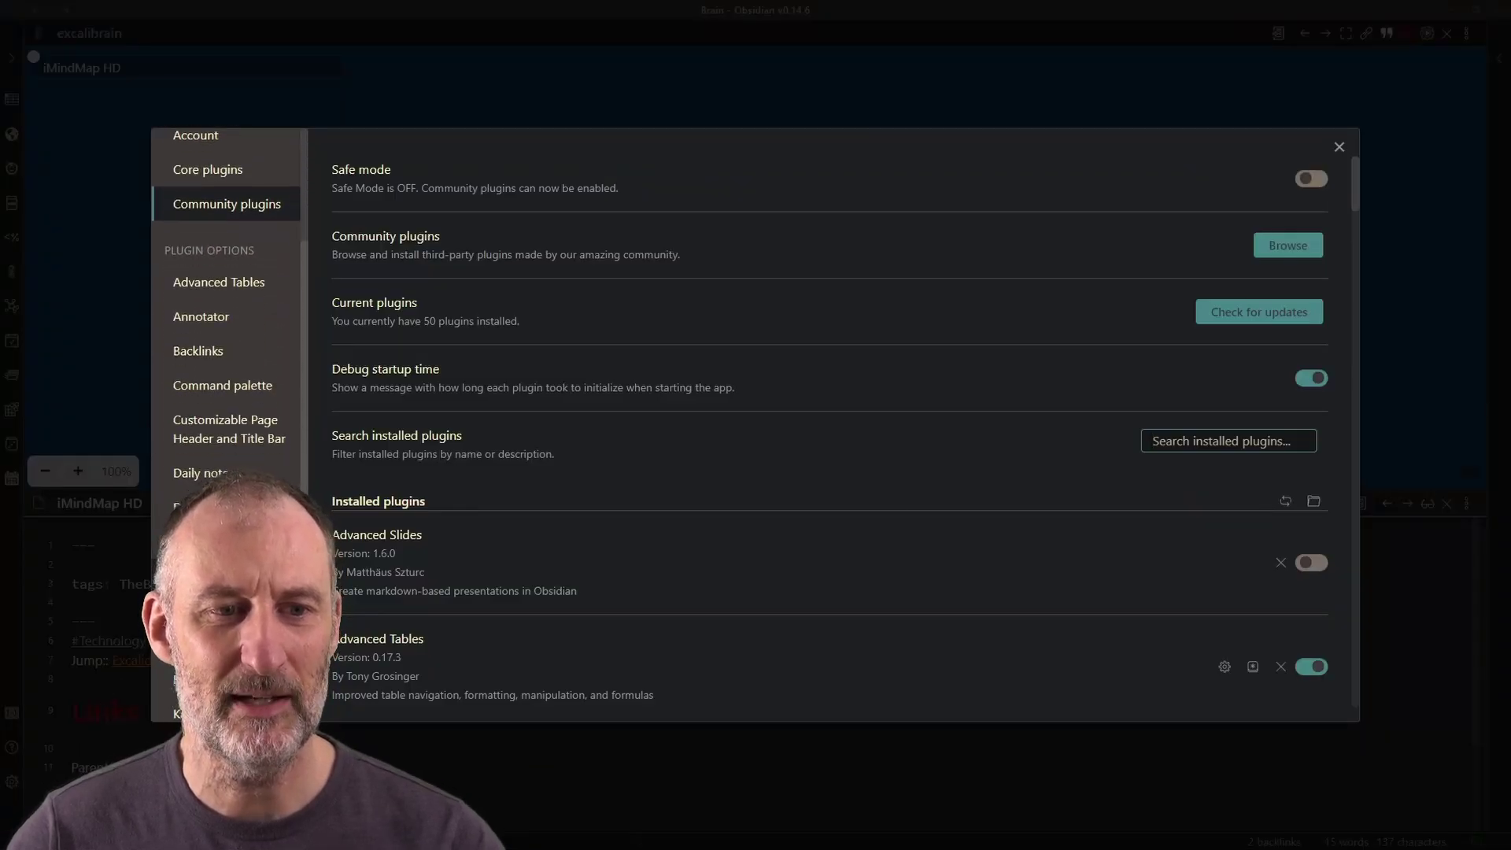
left_click(204, 578)
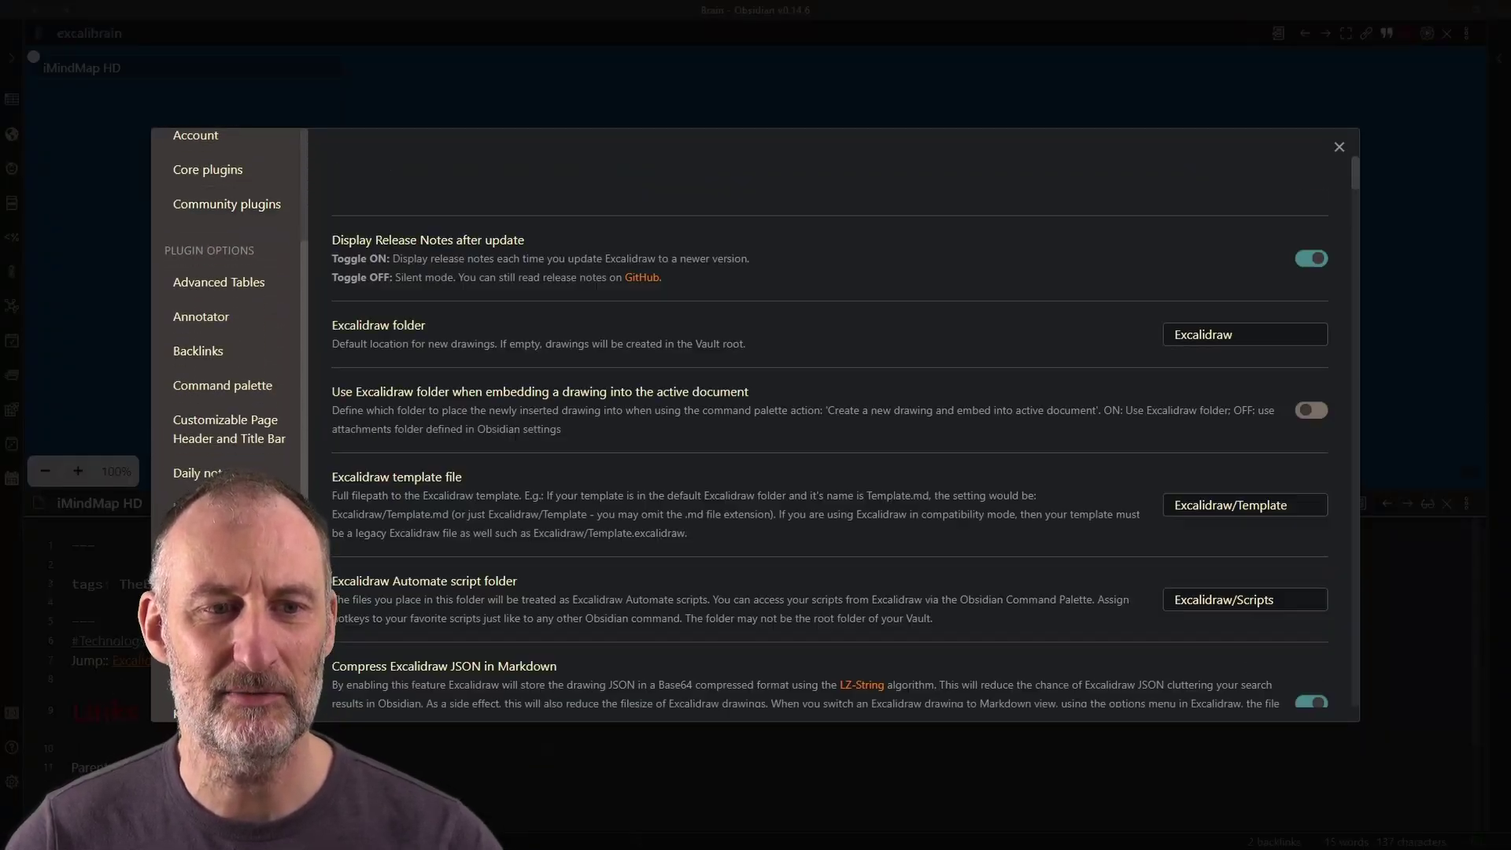
left_click(204, 542)
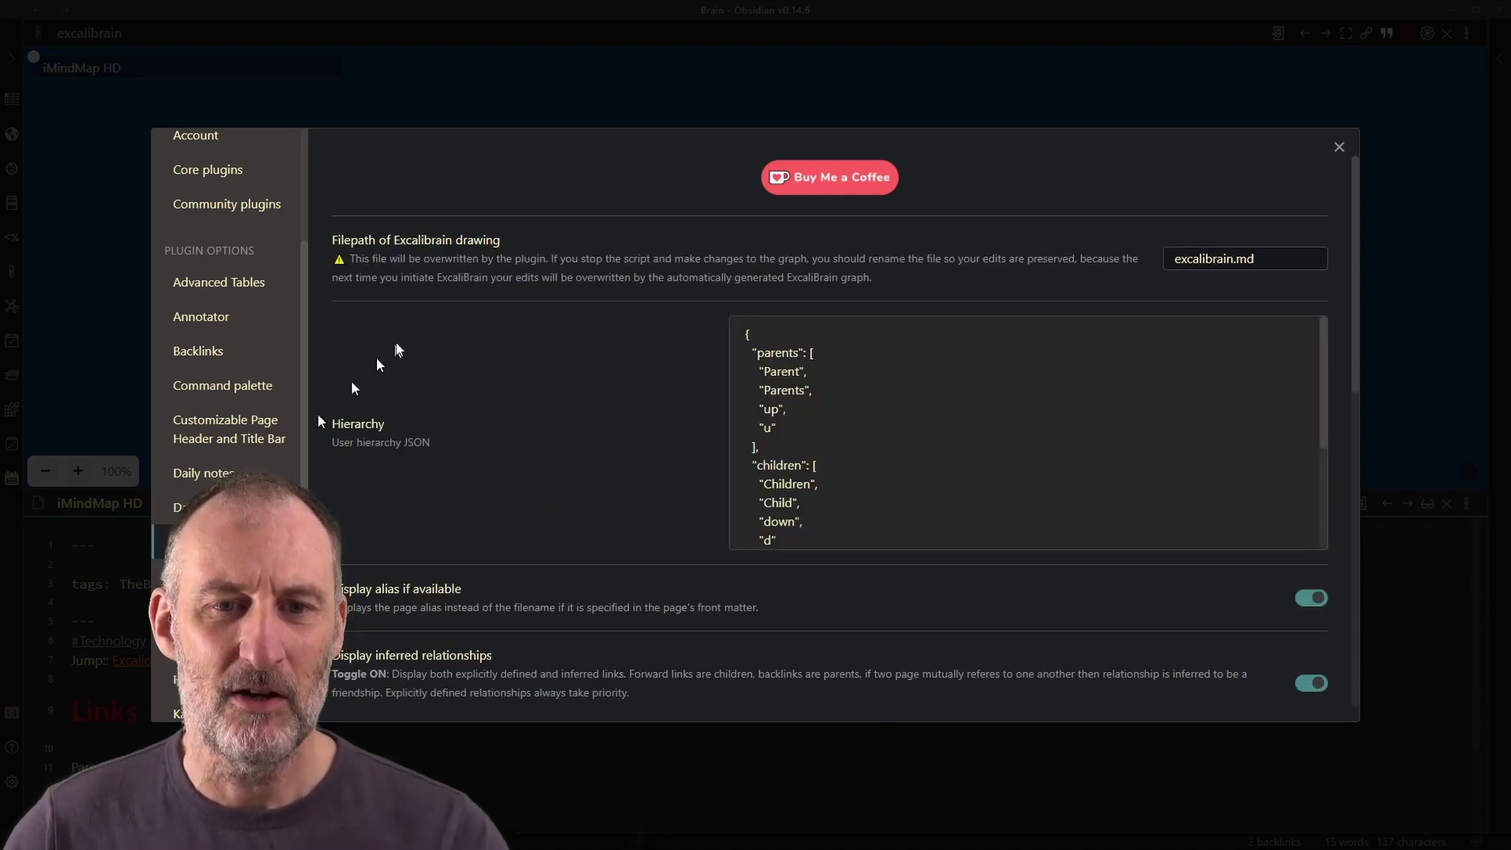
scroll(703, 370, "down", 1)
scroll(704, 385, "down", 10)
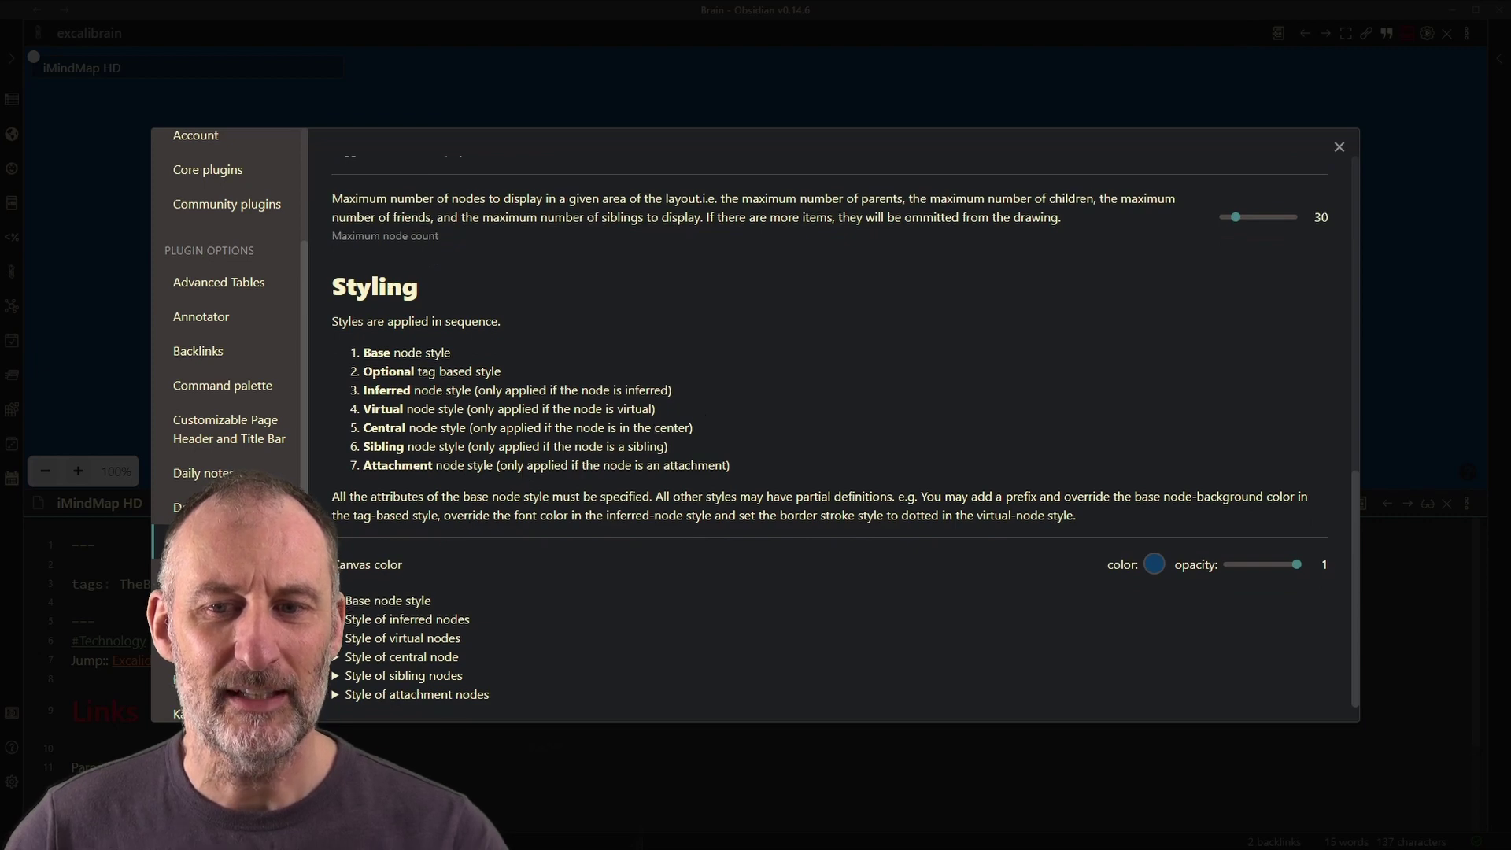
left_click(366, 598)
scroll(634, 502, "down", 6)
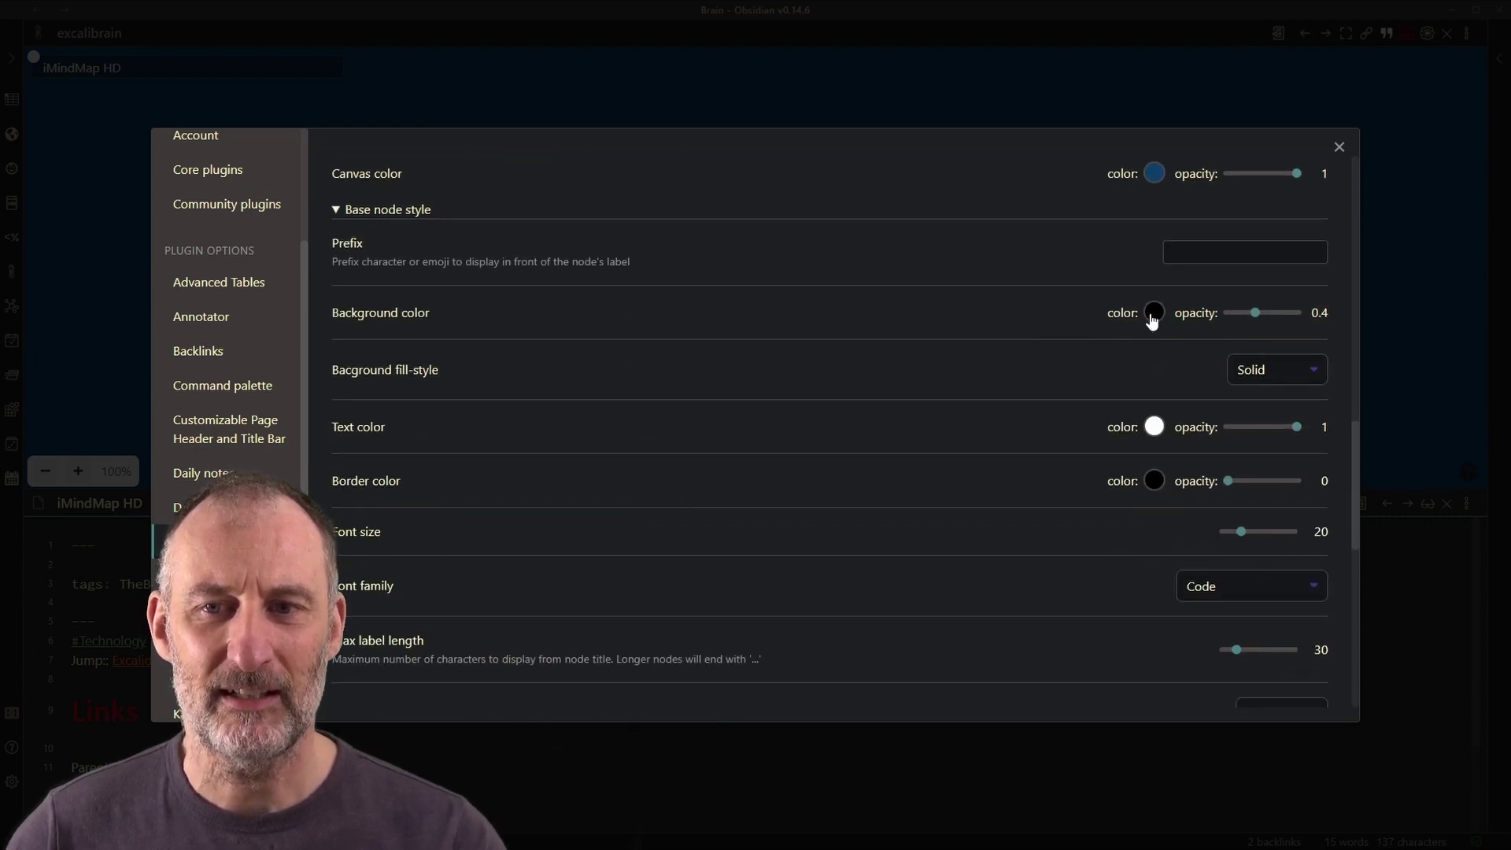
Open and dismiss the node background colour picker, then close Settings.
left_click(1154, 313)
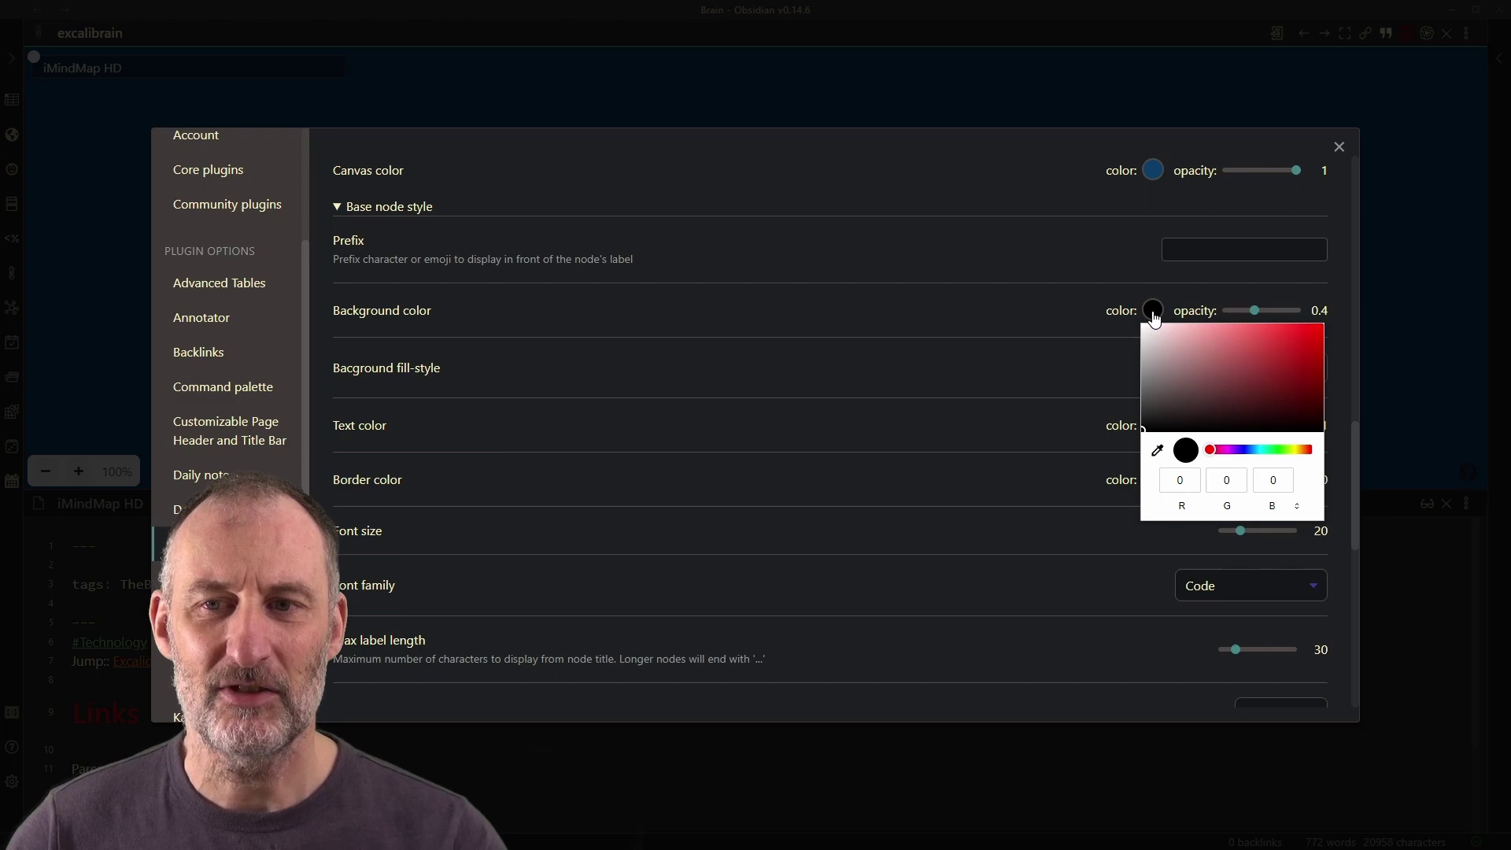
left_click(1258, 313)
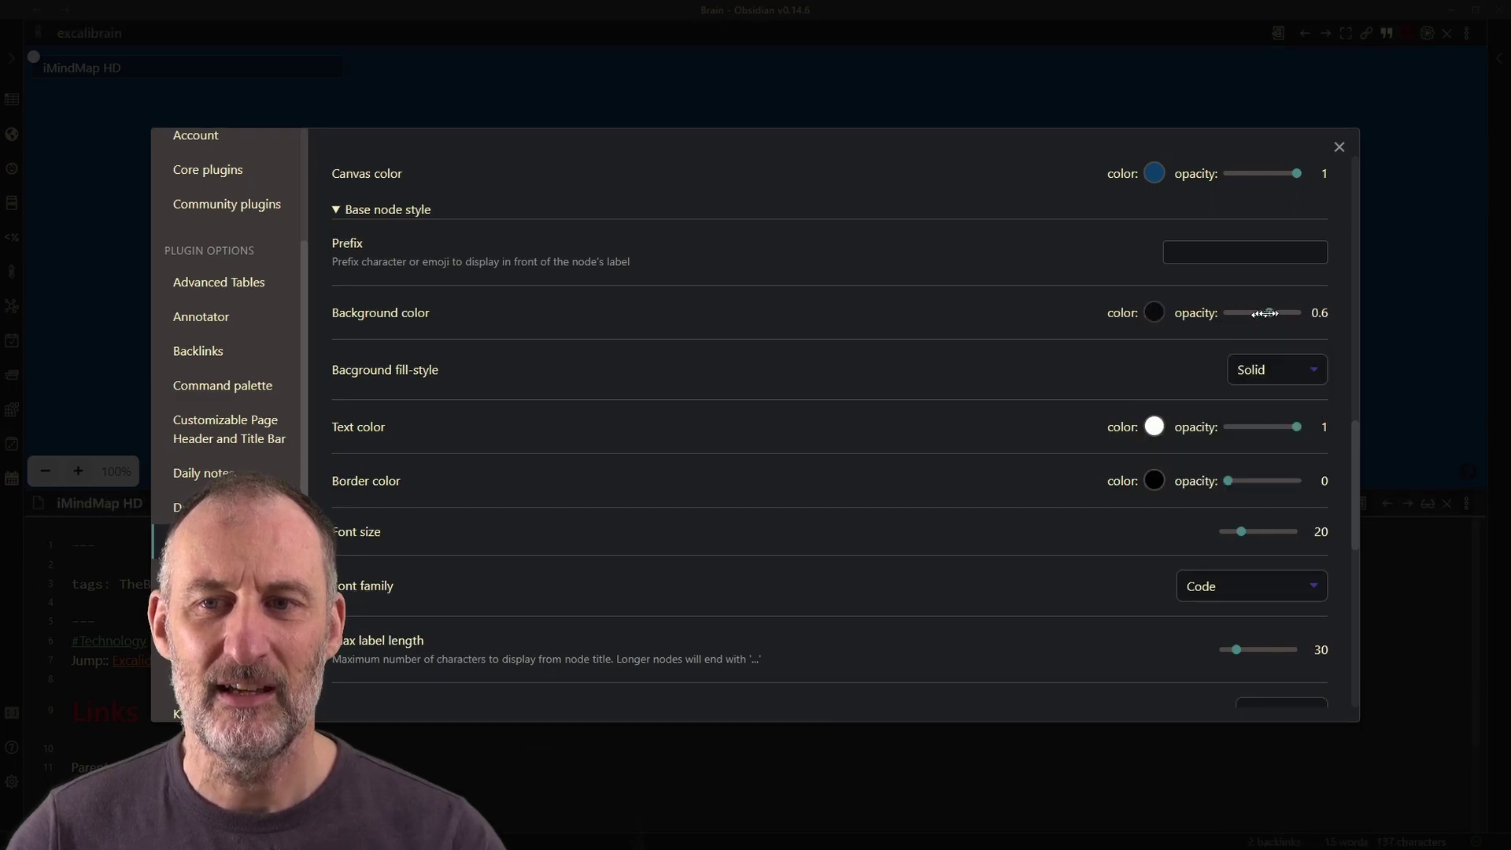
scroll(1210, 432, "down", 8)
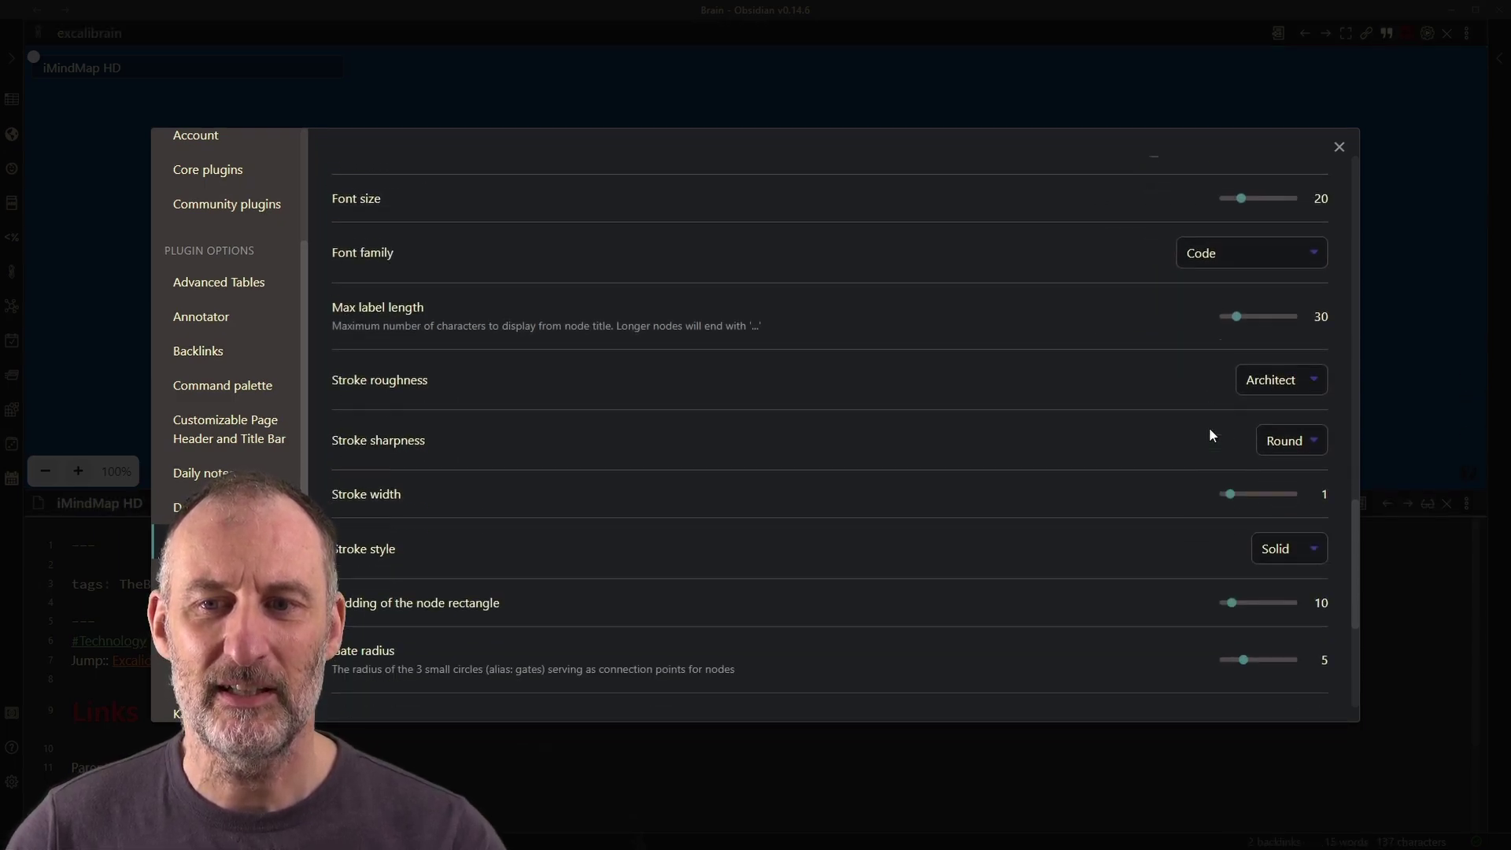
scroll(1211, 432, "up", 6)
scroll(1209, 434, "up", 3)
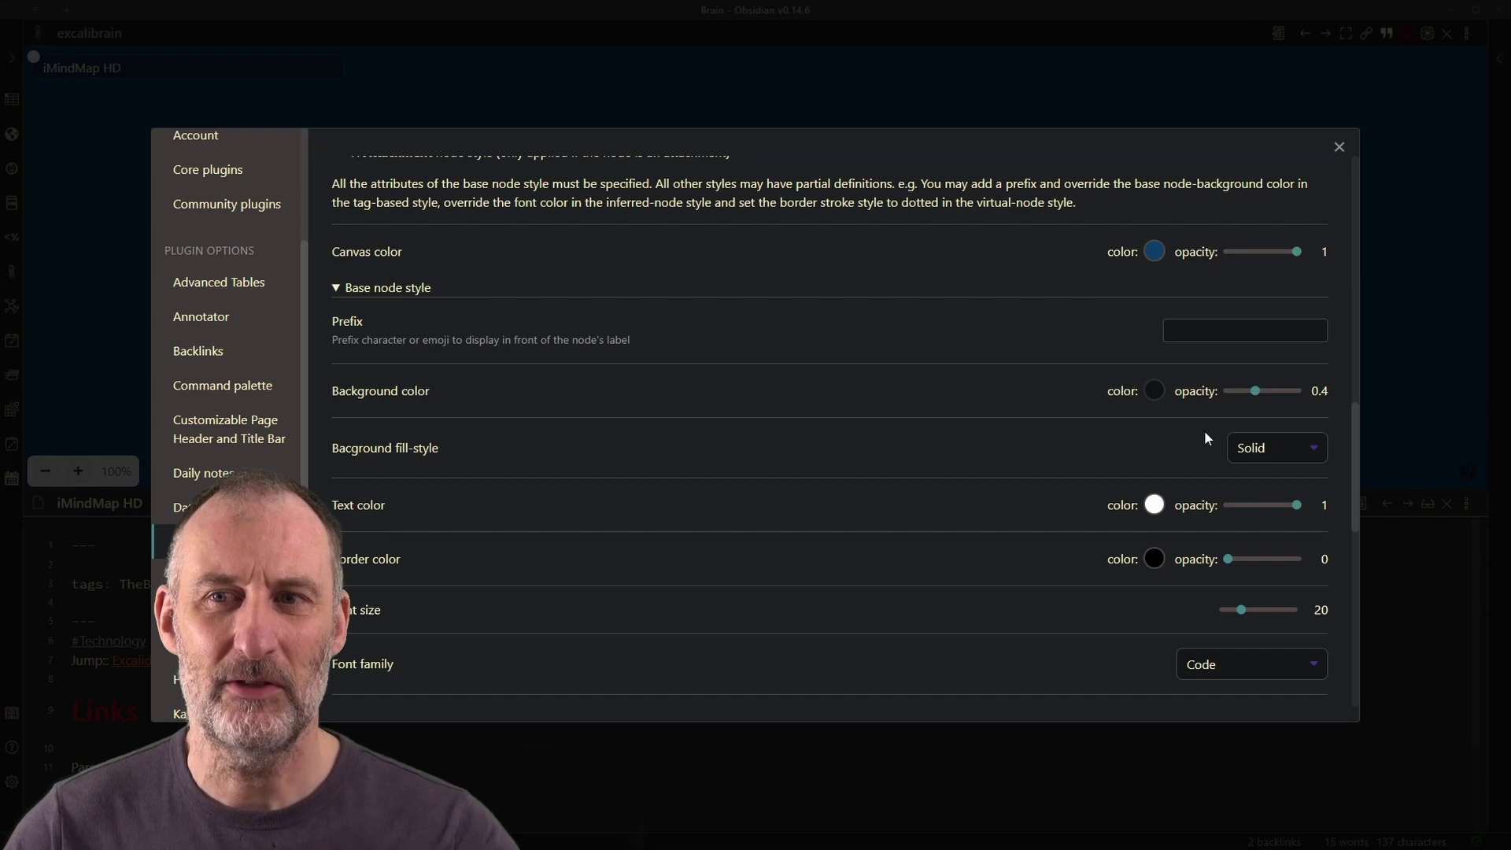
left_click(1341, 149)
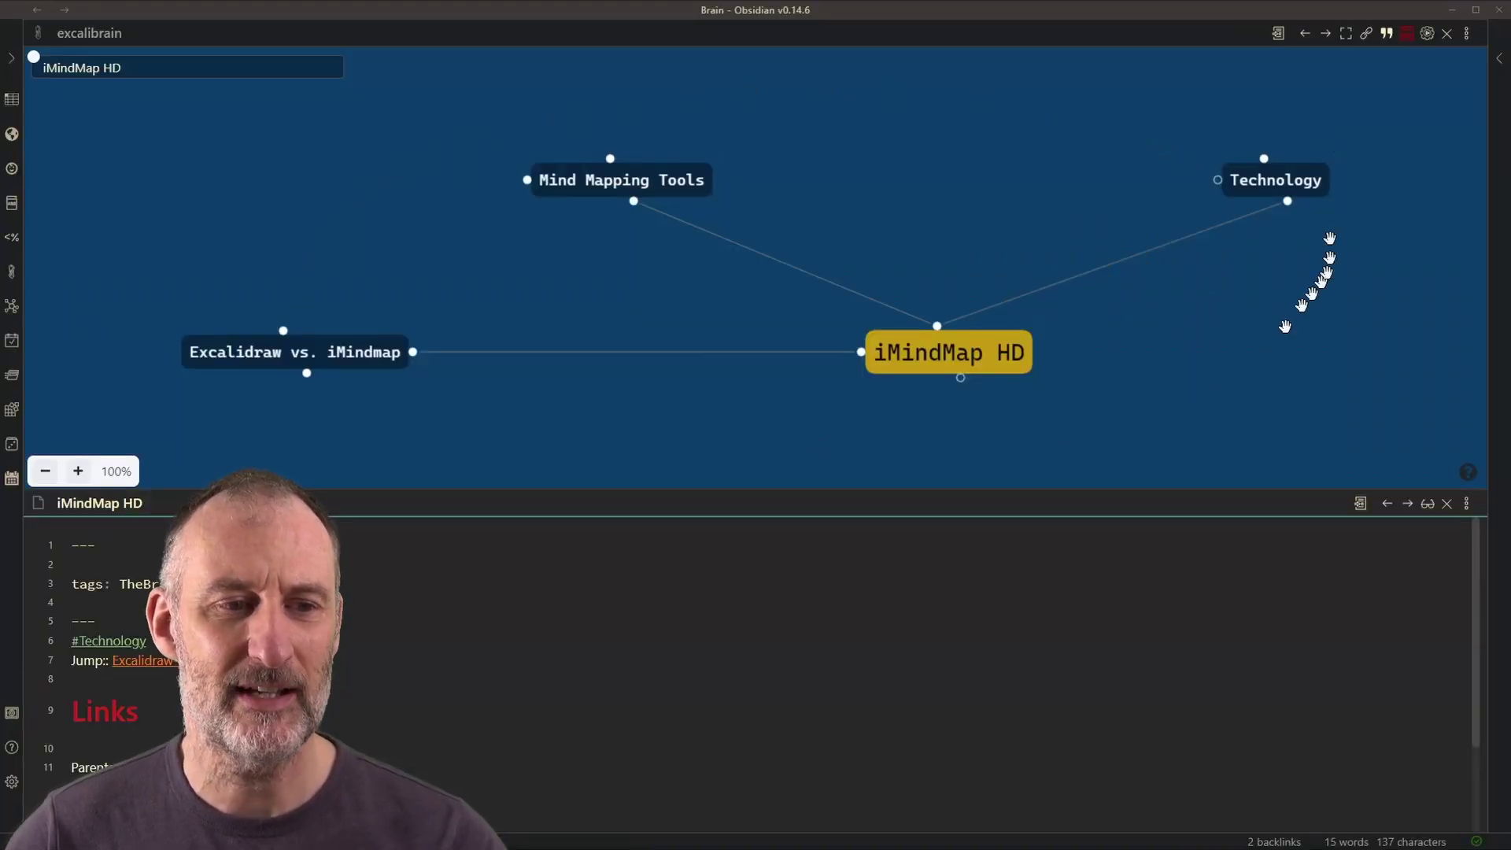
Switch on Include attachments in the ExcaliBrain settings and close Settings.
left_click(11, 783)
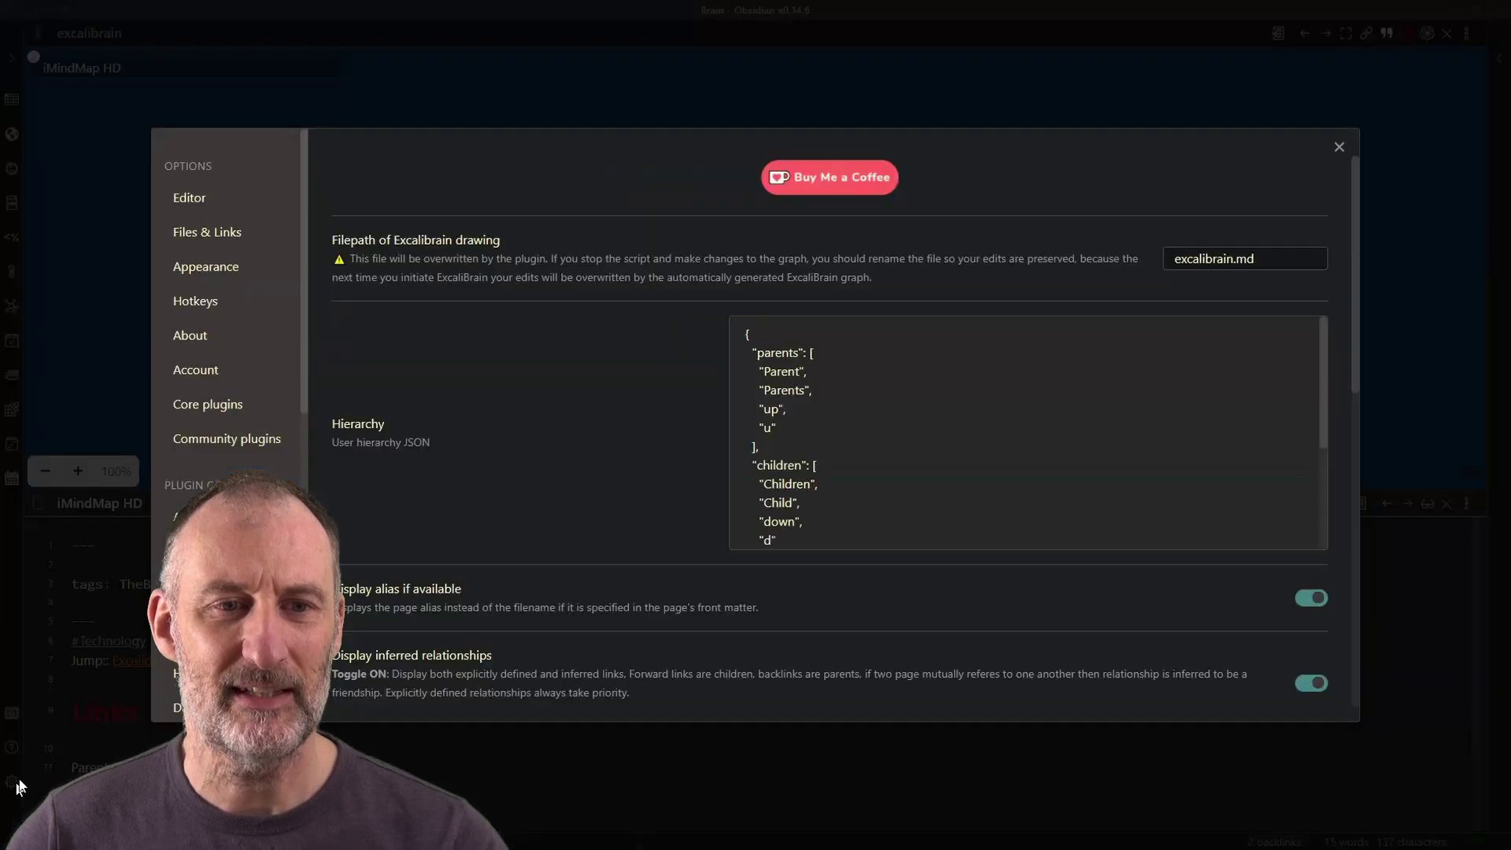
scroll(635, 476, "down", 4)
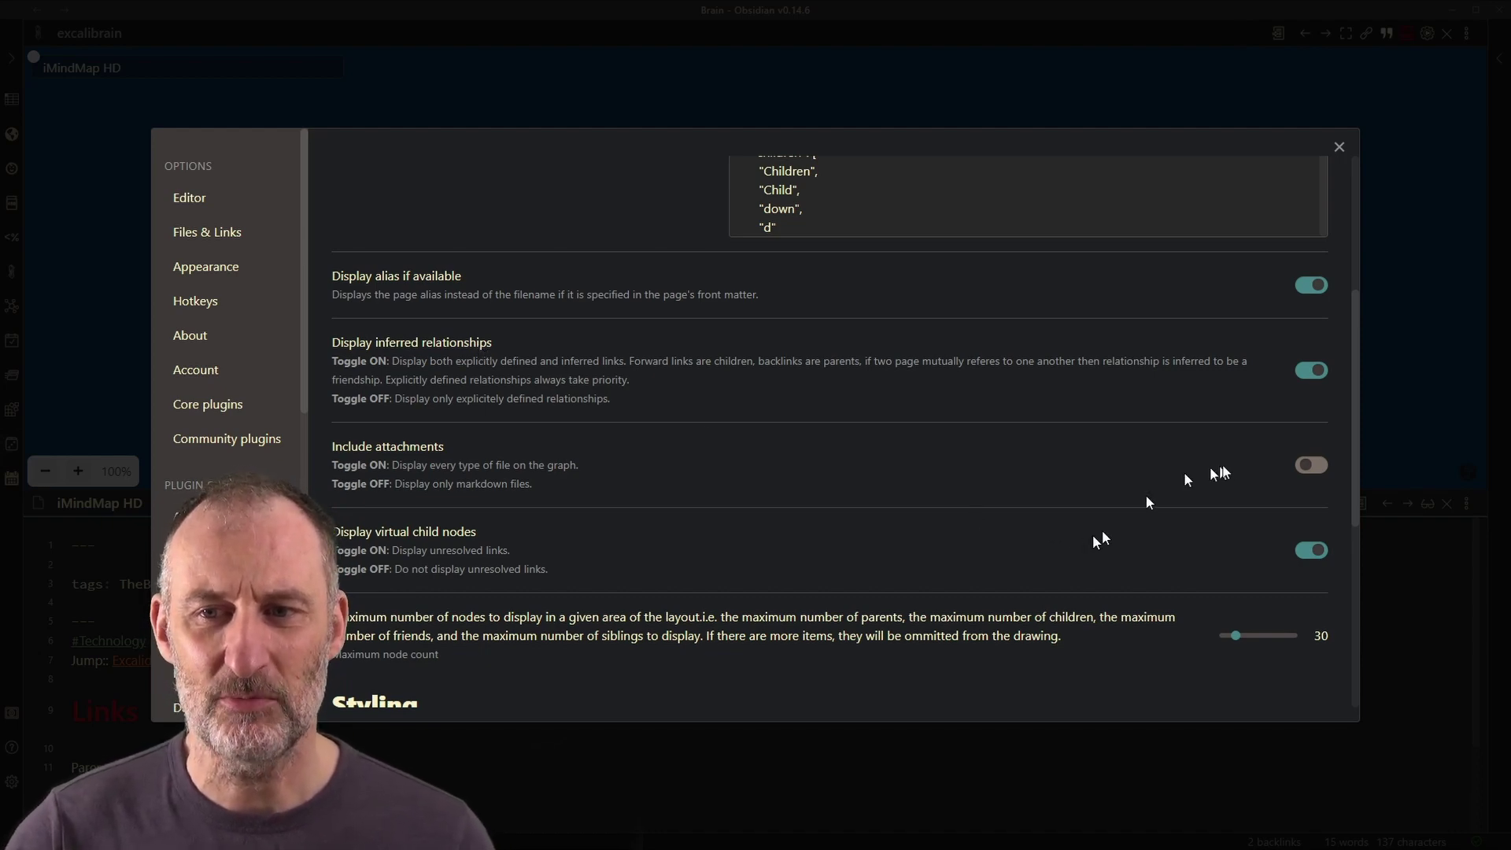
left_click(1310, 465)
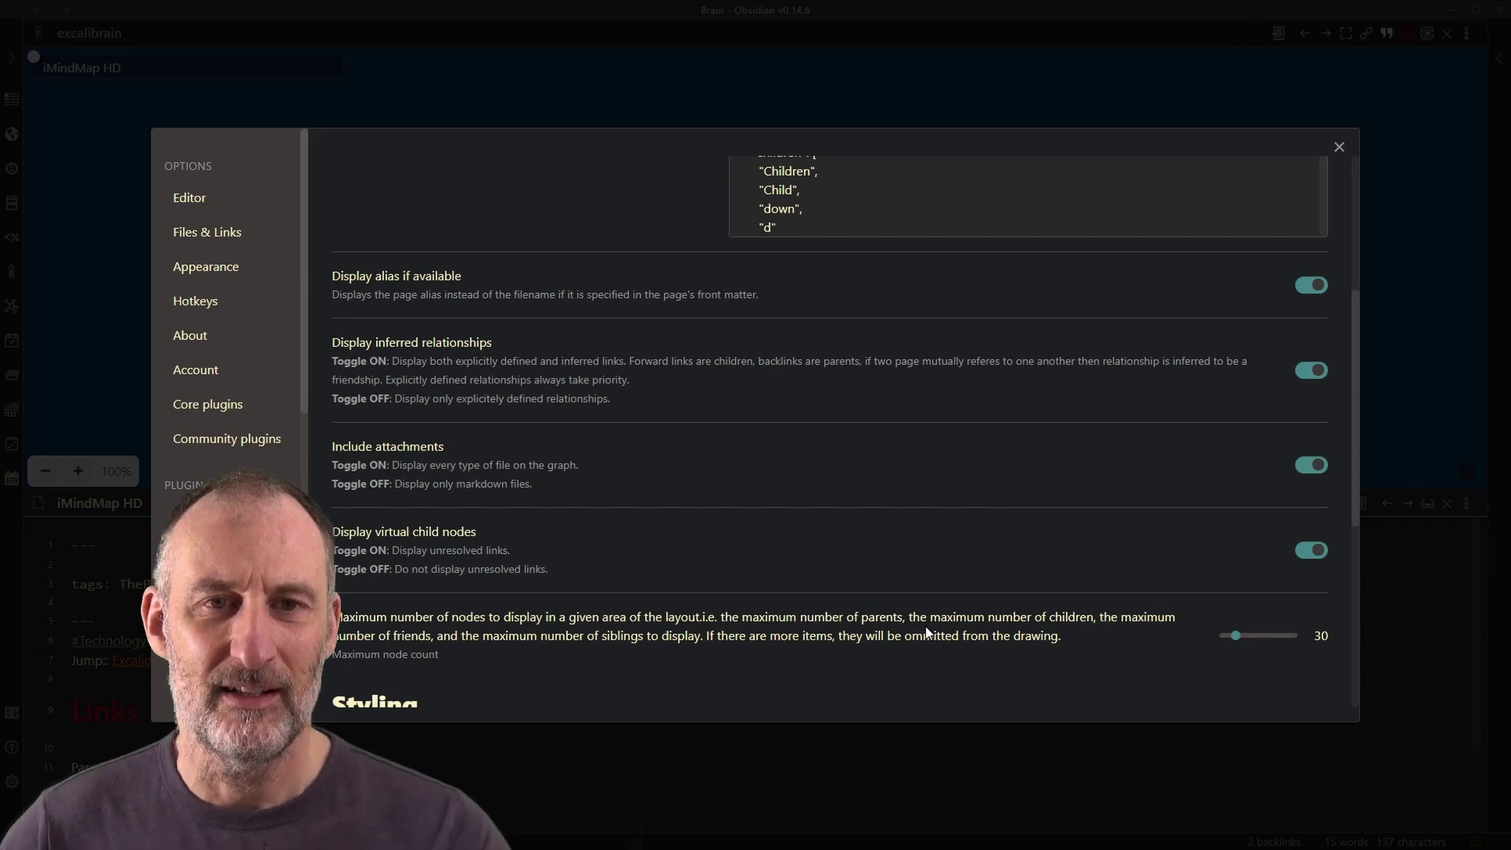
left_click(1338, 147)
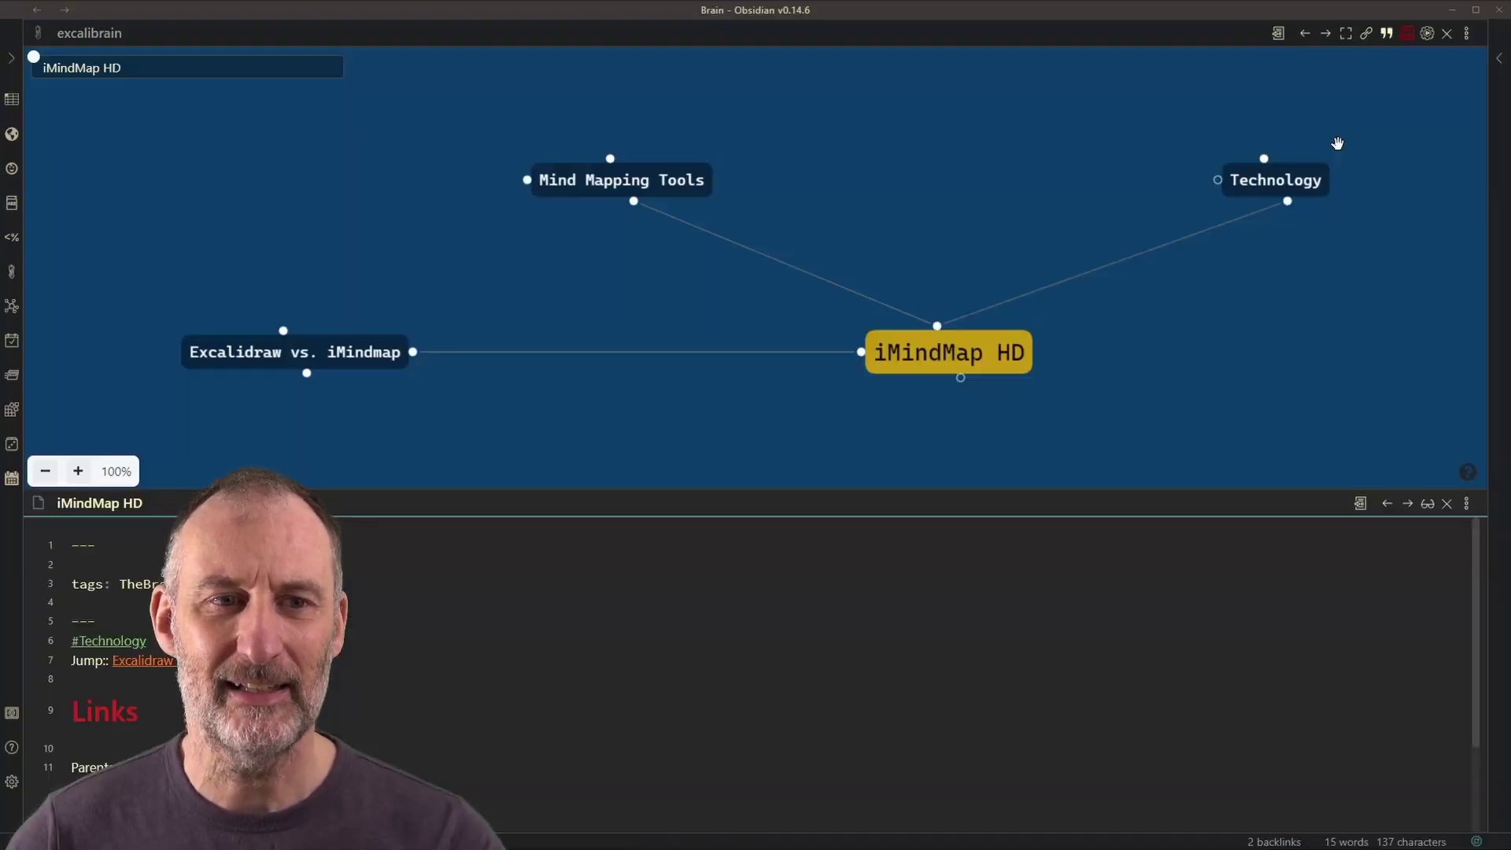
Walk the graph via Excalidraw vs. iMindmap, iMindMap HD, Mind Mapping Tools and TheBrain to Technology.
left_click(359, 347)
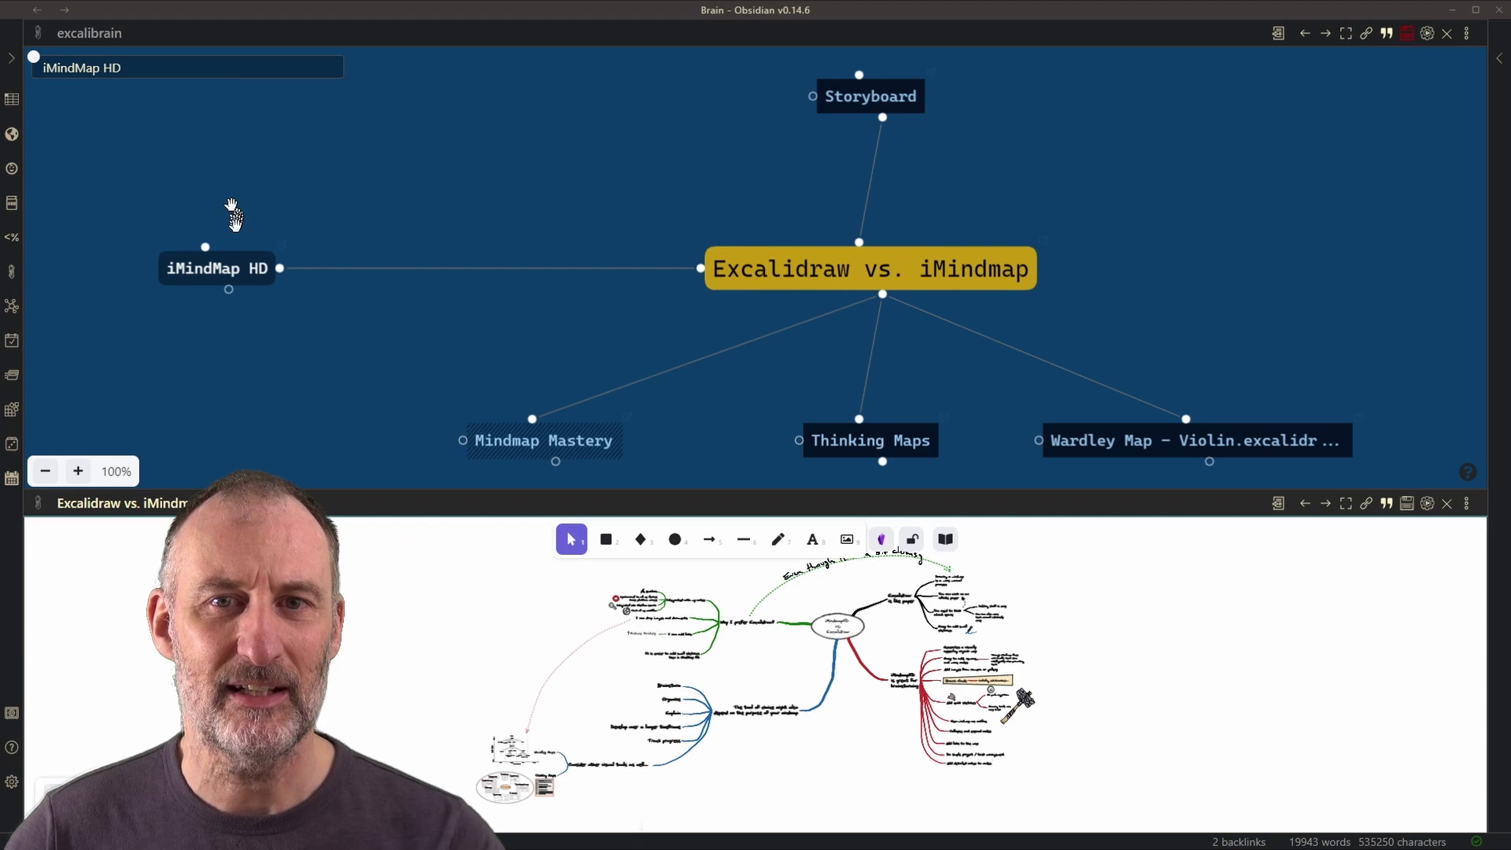
left_click(254, 272)
left_click(662, 179)
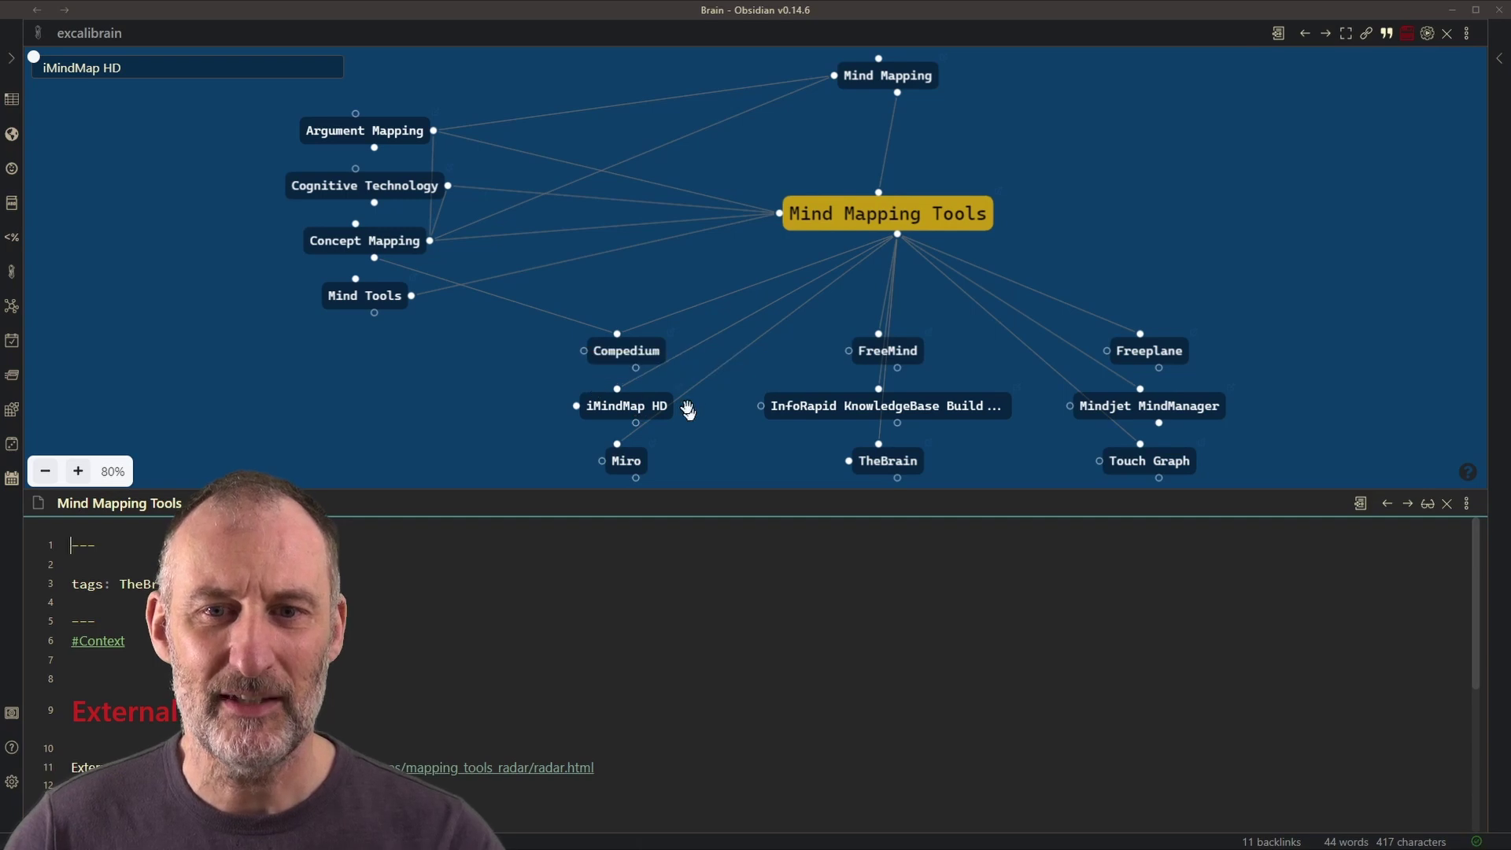
left_click(886, 462)
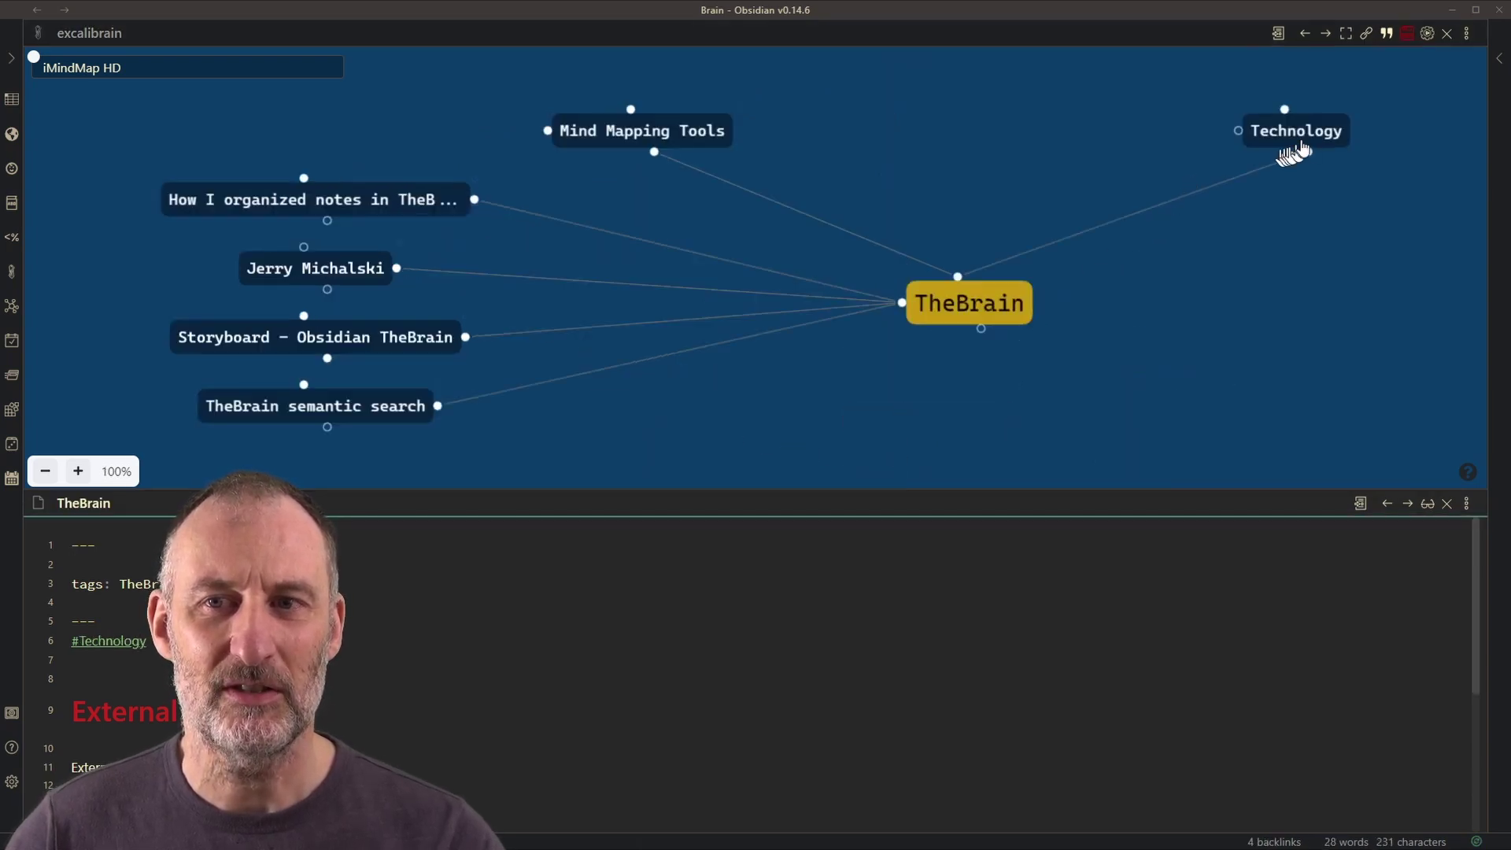
left_click(1302, 135)
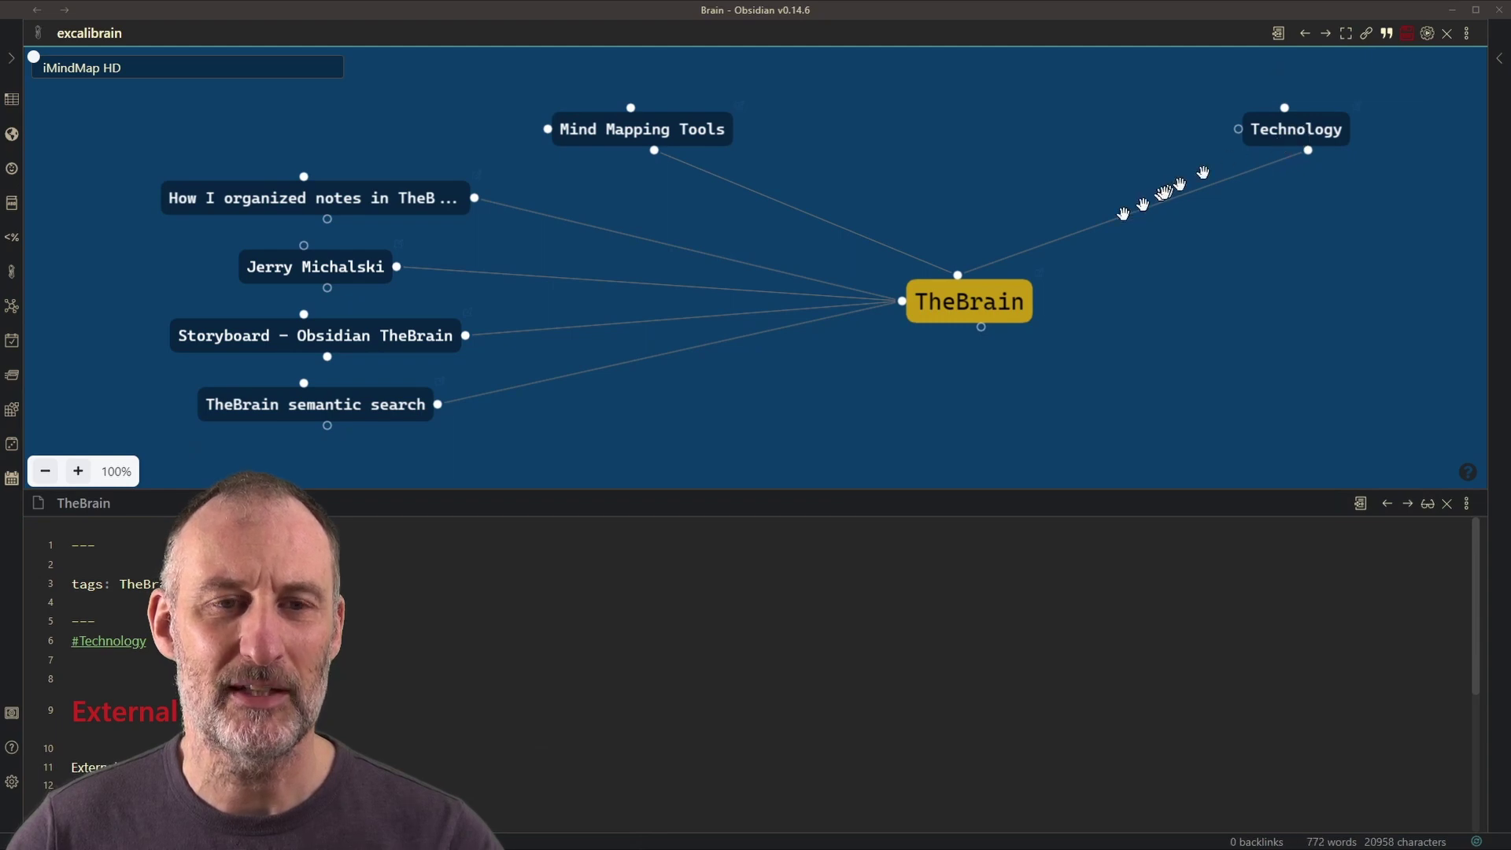
left_click(1312, 135)
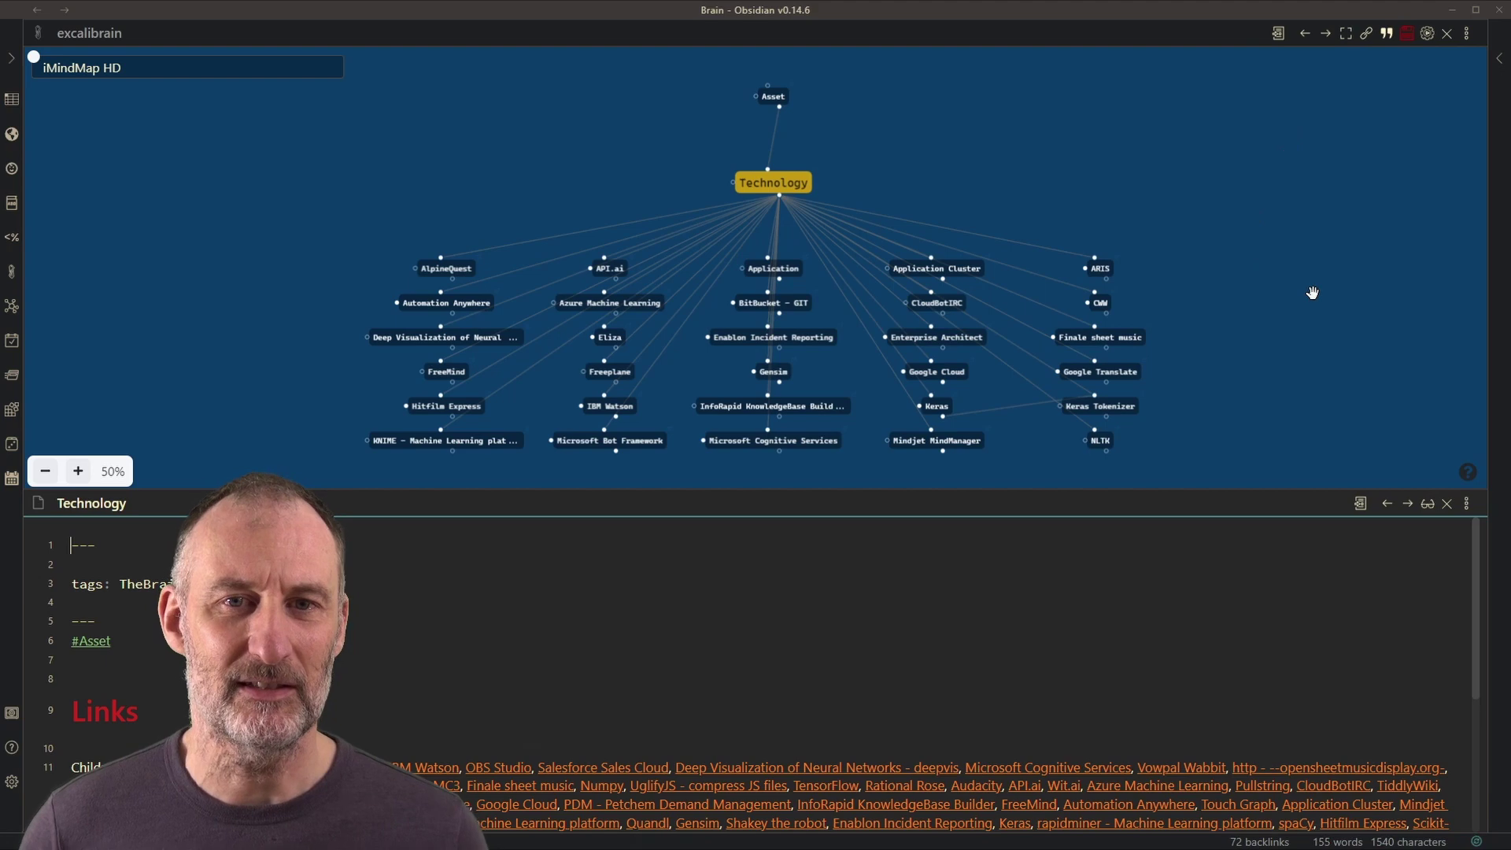